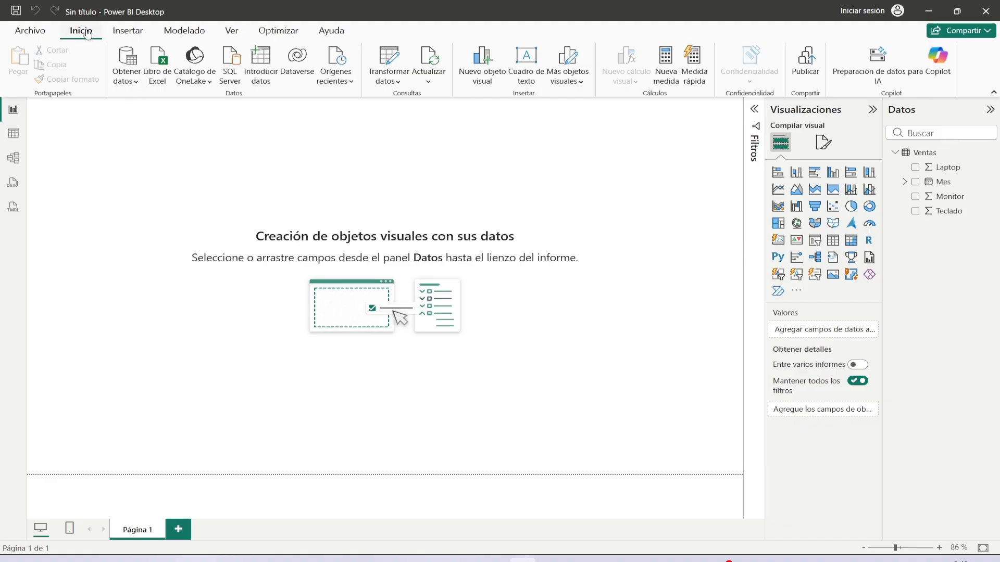
{"action": "left_click", "coordinate": [126, 79]}
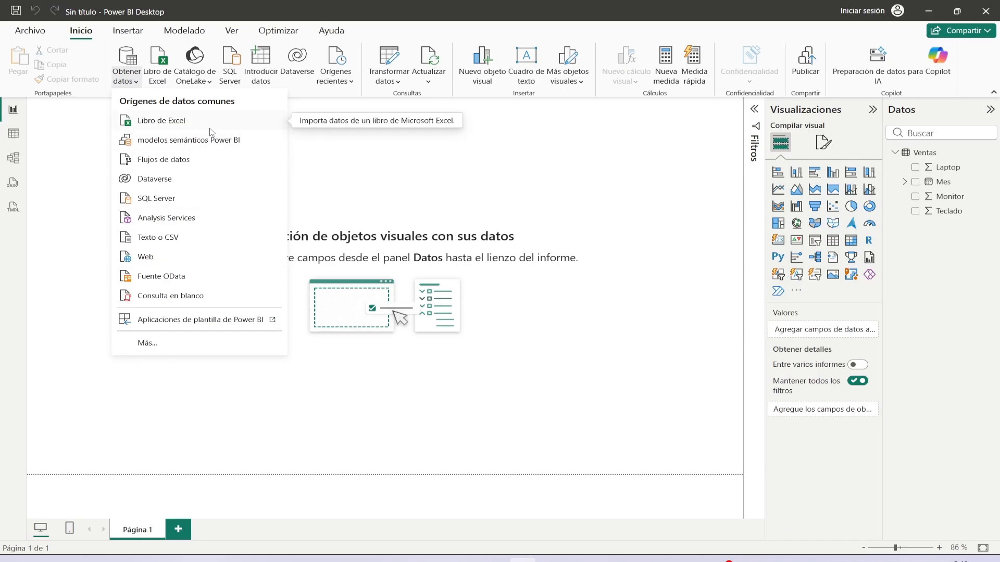
{"action": "left_click", "coordinate": [501, 188]}
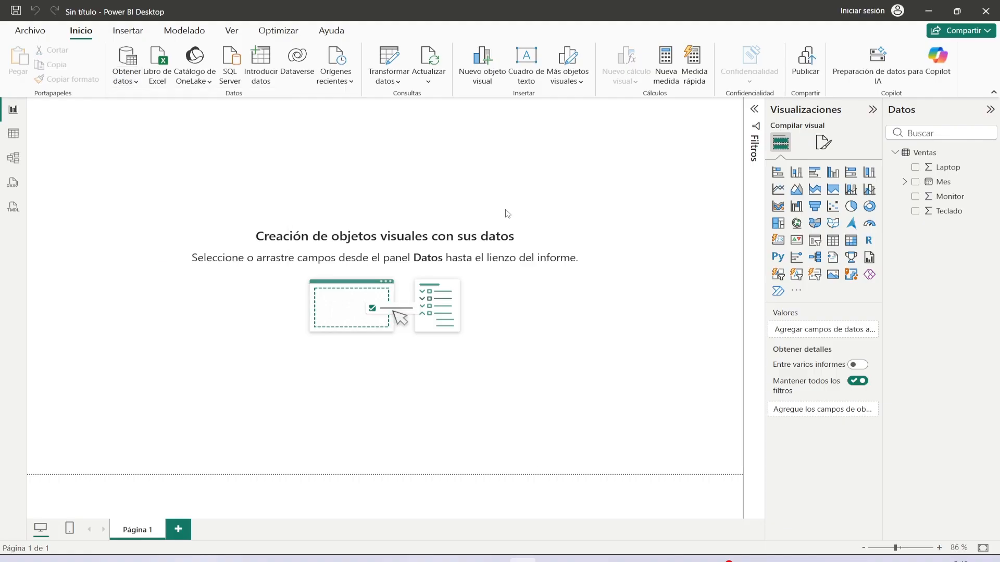
Switch to the Excel workbook datos_grafico_cintas_power_bi_variados.xlsx and examine the Mes column and the Laptop, Monitor and Teclado sales columns.
{"action": "left_click", "coordinate": [466, 560]}
{"action": "scroll", "coordinate": [154, 260], "scroll_direction": "up", "scroll_amount": 1}
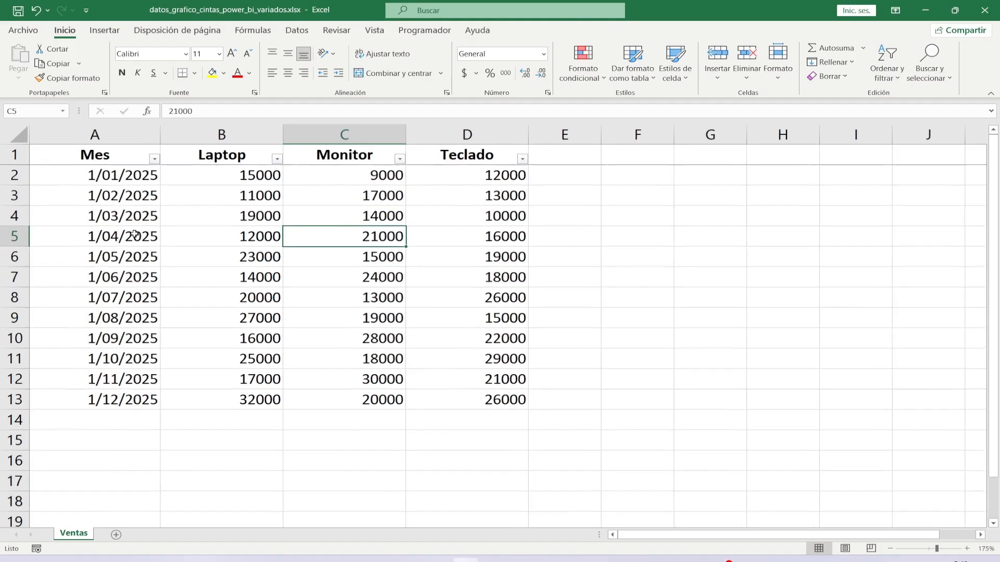
{"action": "left_click_drag", "start_coordinate": [110, 166], "coordinate": [104, 401]}
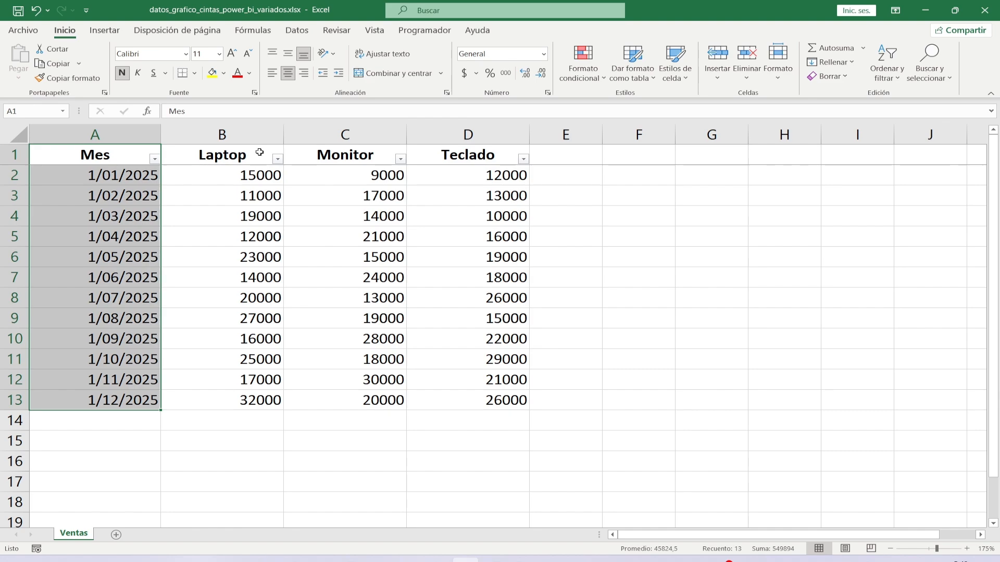
{"action": "left_click_drag", "start_coordinate": [255, 152], "coordinate": [487, 382]}
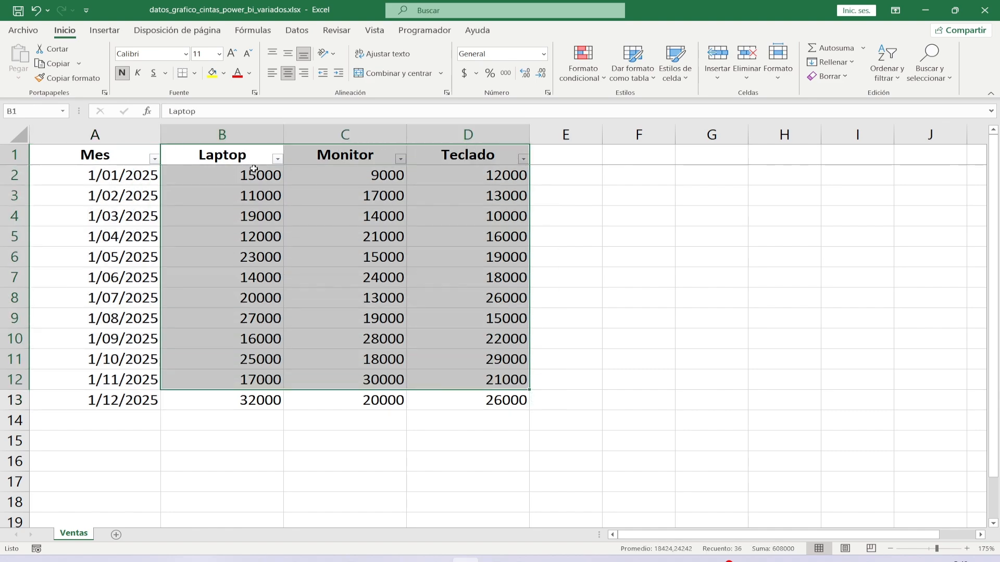
{"action": "left_click_drag", "start_coordinate": [255, 172], "coordinate": [437, 182]}
{"action": "left_click", "coordinate": [471, 416]}
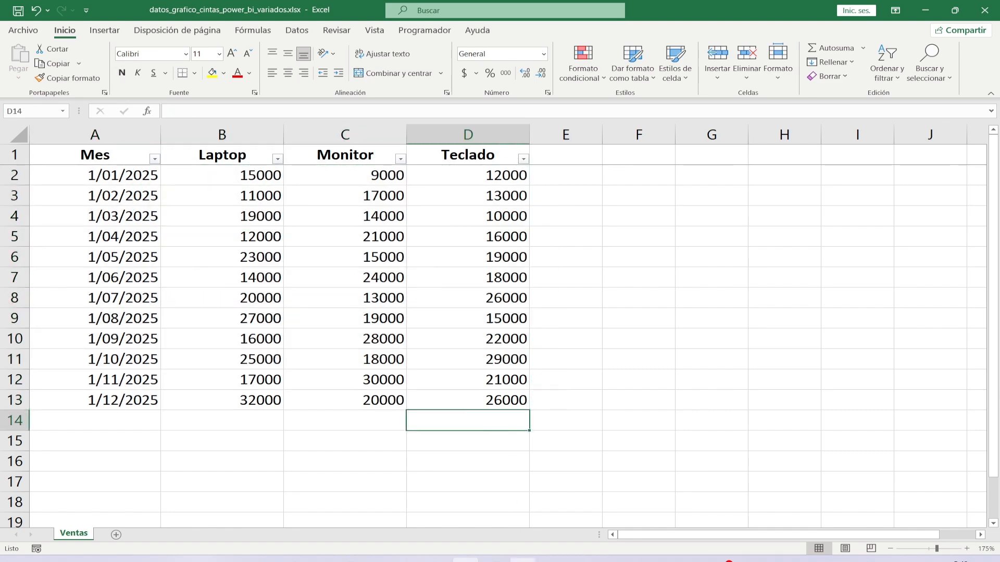
Switch back to Power BI Desktop, insert a ribbon chart and enlarge it to fill most of the report page.
{"action": "left_click", "coordinate": [522, 560]}
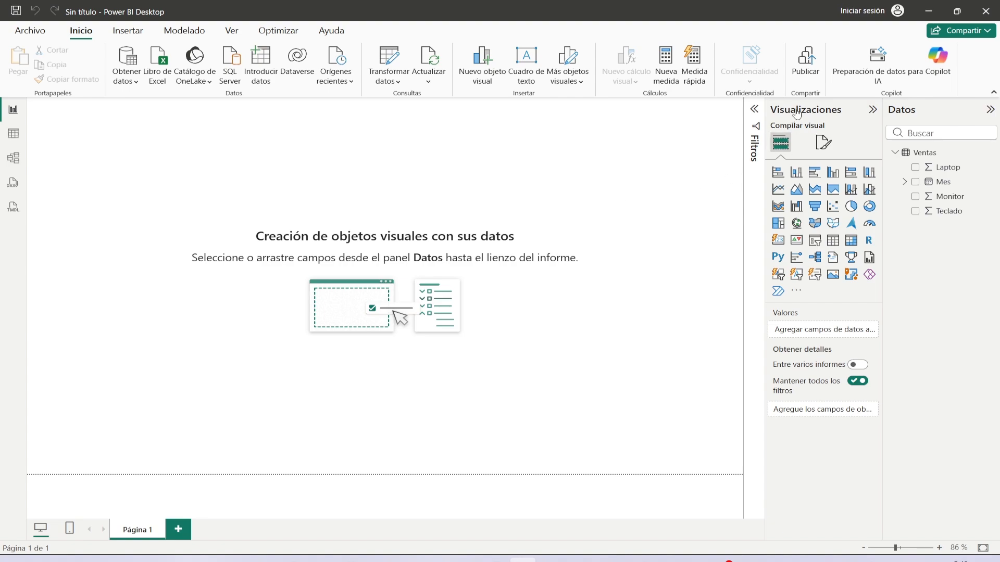
{"action": "left_click", "coordinate": [778, 206]}
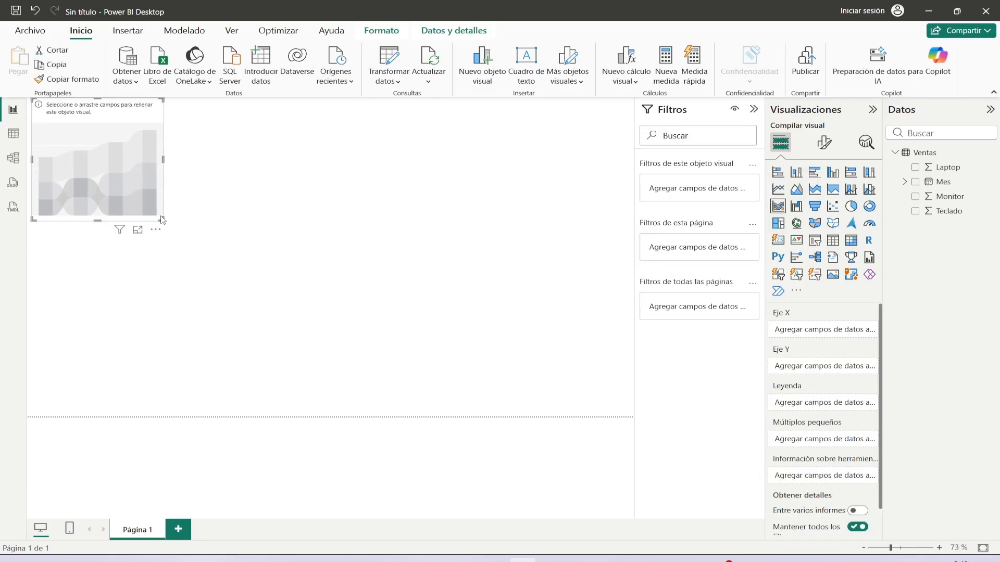
{"action": "left_click_drag", "start_coordinate": [162, 218], "coordinate": [559, 415]}
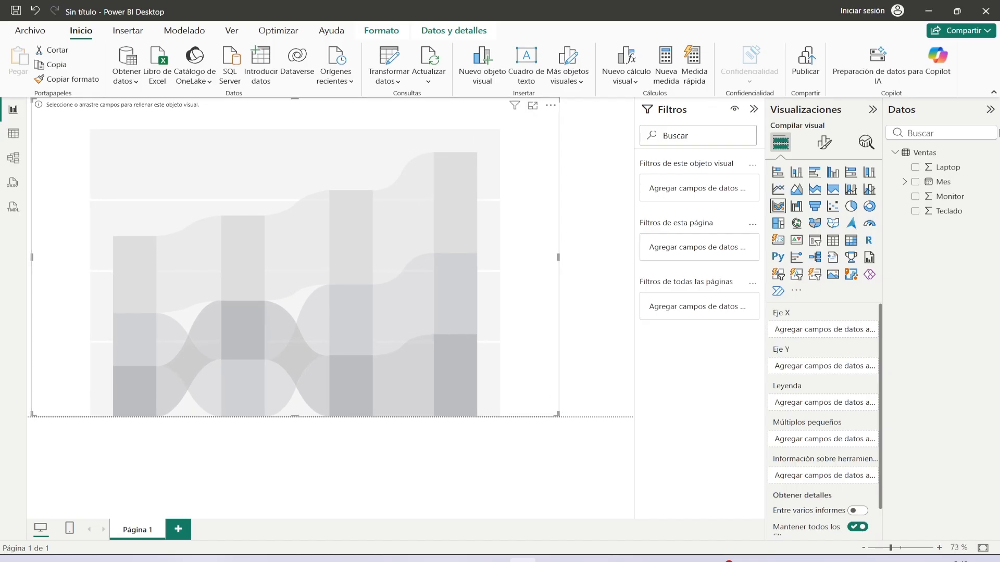
Switch to the Excel workbook and review how the product names and their monthly sales are arranged across rows and columns.
{"action": "mouse_move", "coordinate": [465, 560]}
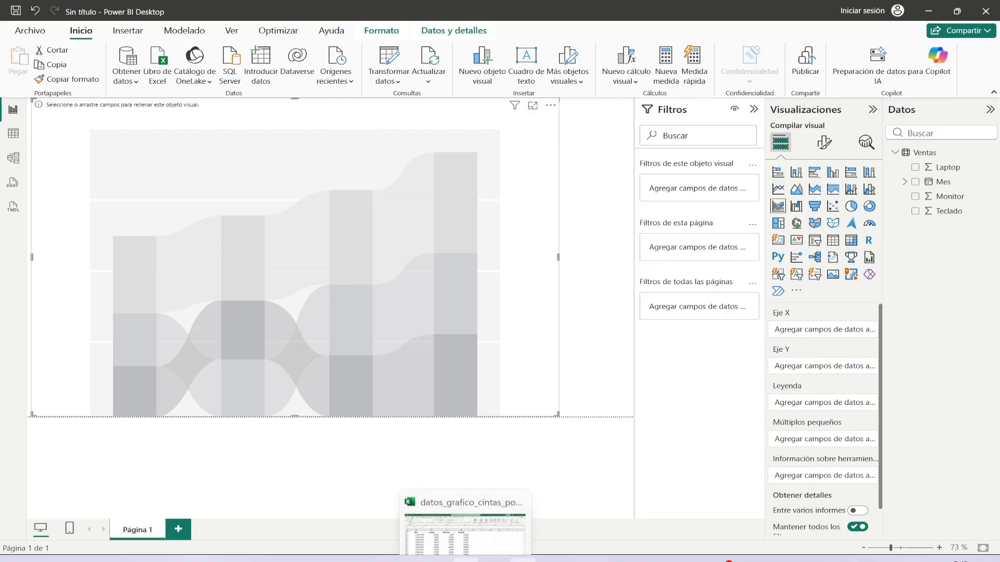
{"action": "left_click", "coordinate": [458, 521]}
{"action": "left_click_drag", "start_coordinate": [112, 161], "coordinate": [462, 391]}
{"action": "left_click", "coordinate": [249, 175]}
{"action": "left_click_drag", "start_coordinate": [226, 155], "coordinate": [526, 388]}
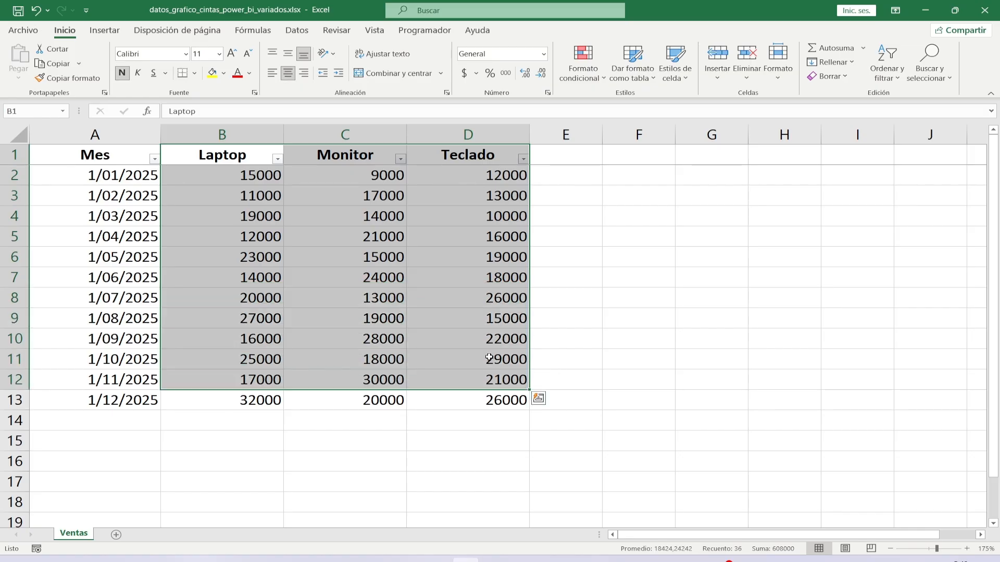
{"action": "left_click", "coordinate": [135, 182]}
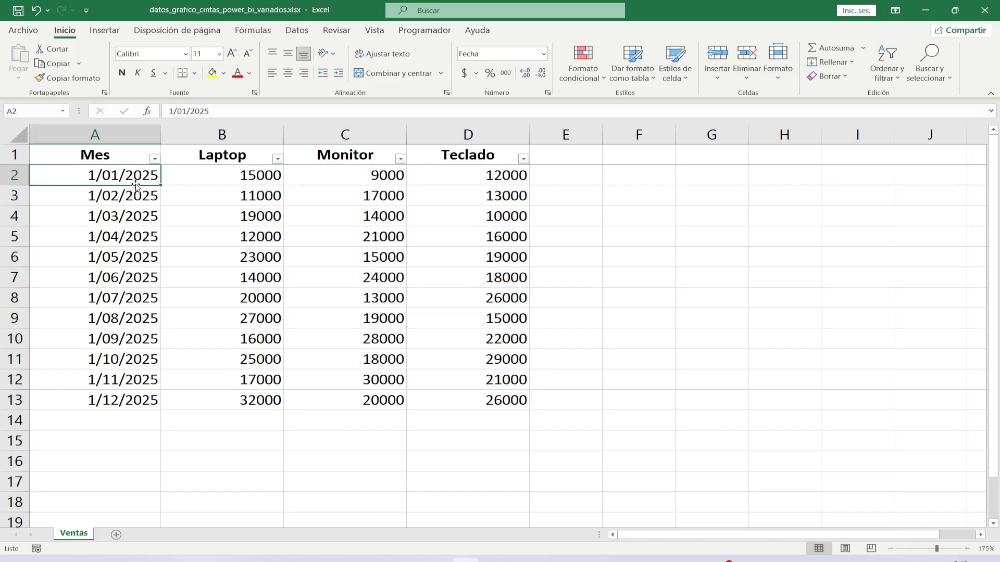
{"action": "left_click", "coordinate": [236, 175]}
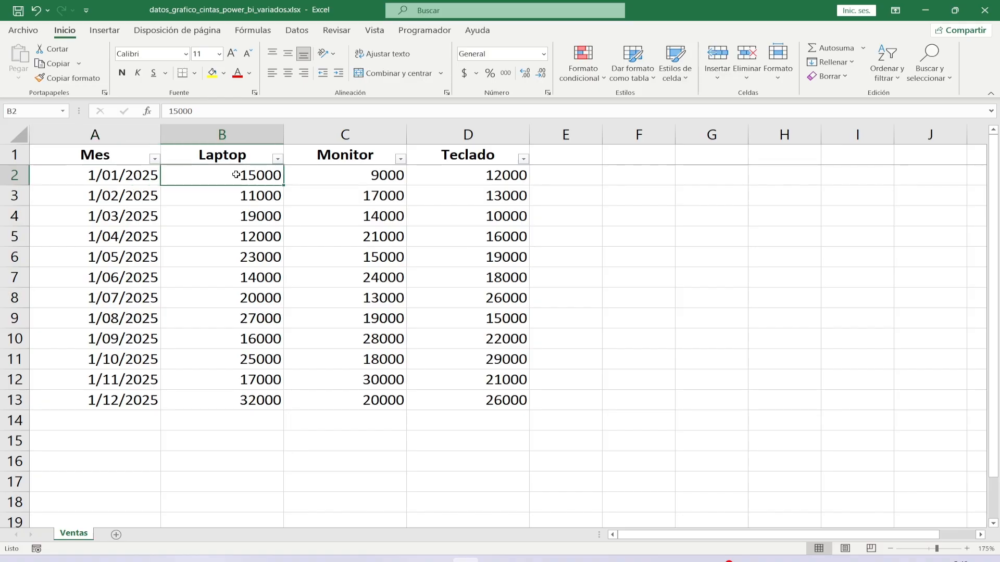
{"action": "left_click_drag", "start_coordinate": [236, 156], "coordinate": [239, 183]}
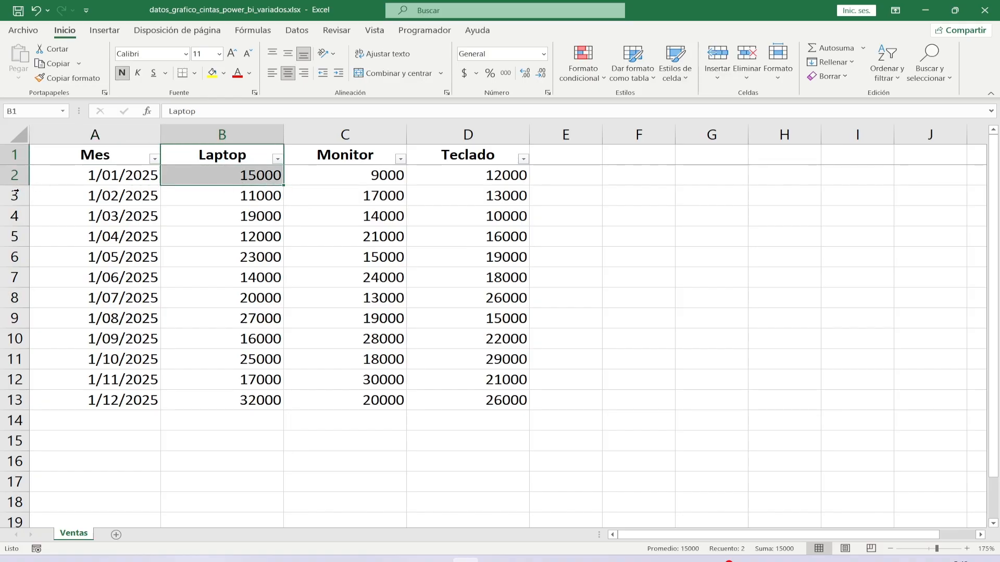
{"action": "left_click", "coordinate": [87, 175]}
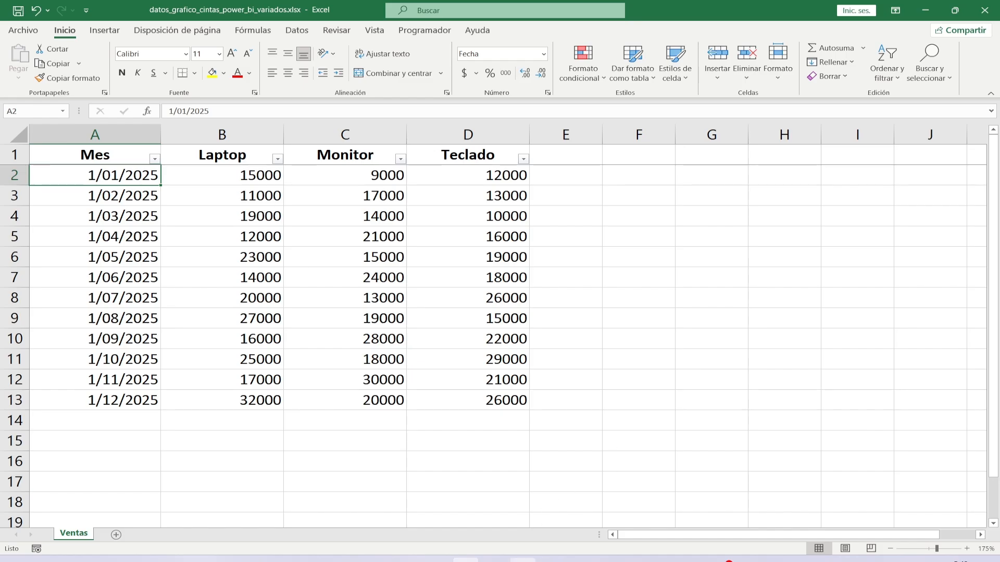
Switch back to Power BI Desktop and open the Ventas query in the Power Query Editor.
{"action": "left_click", "coordinate": [523, 560]}
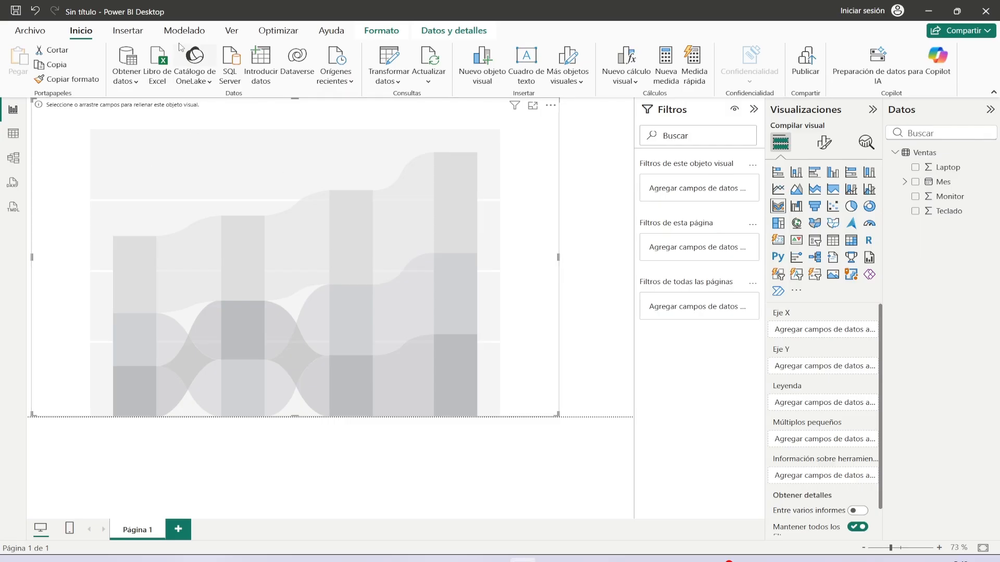
{"action": "left_click", "coordinate": [393, 82]}
{"action": "left_click", "coordinate": [445, 104]}
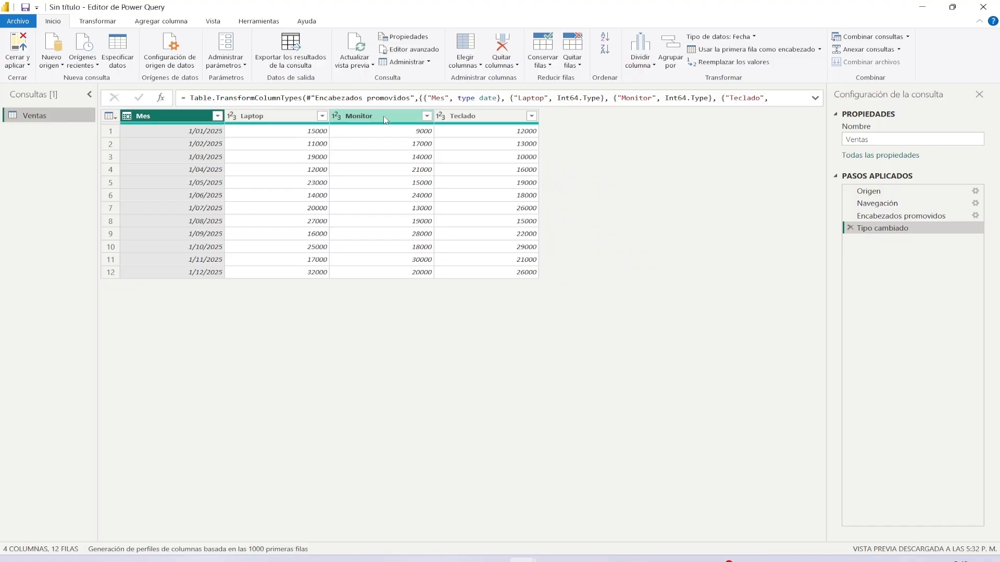
Unpivot the Laptop, Monitor and Teclado columns of the Ventas query.
{"action": "left_click", "coordinate": [270, 114]}
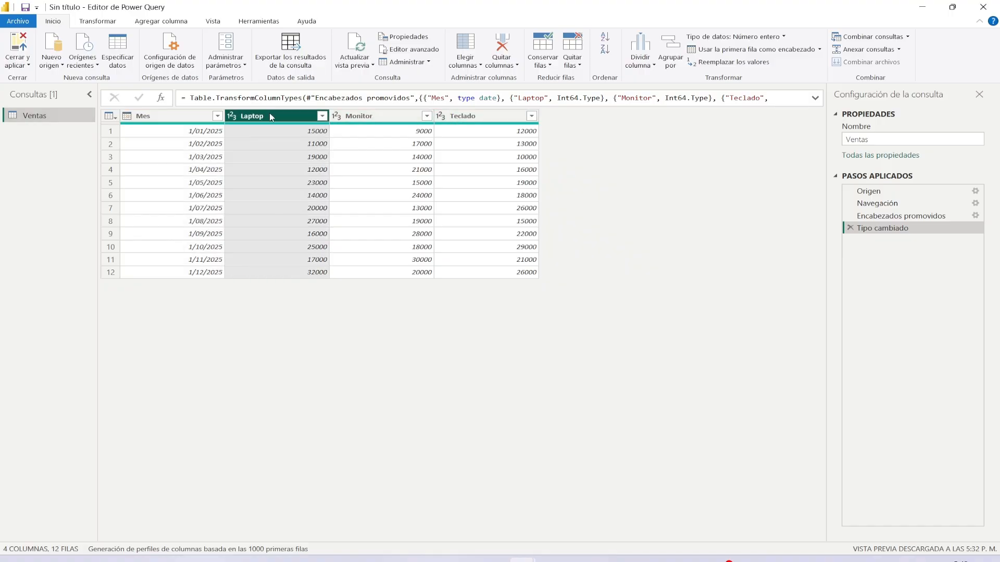
{"action": "left_click", "coordinate": [390, 116], "text": "ctrl"}
{"action": "left_click", "coordinate": [458, 116], "text": "ctrl"}
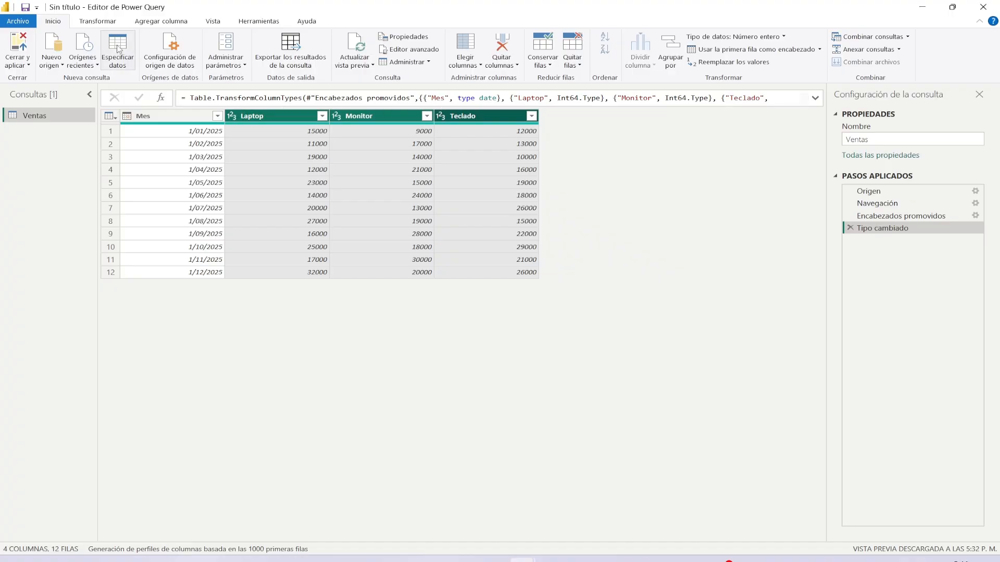
{"action": "left_click", "coordinate": [100, 23]}
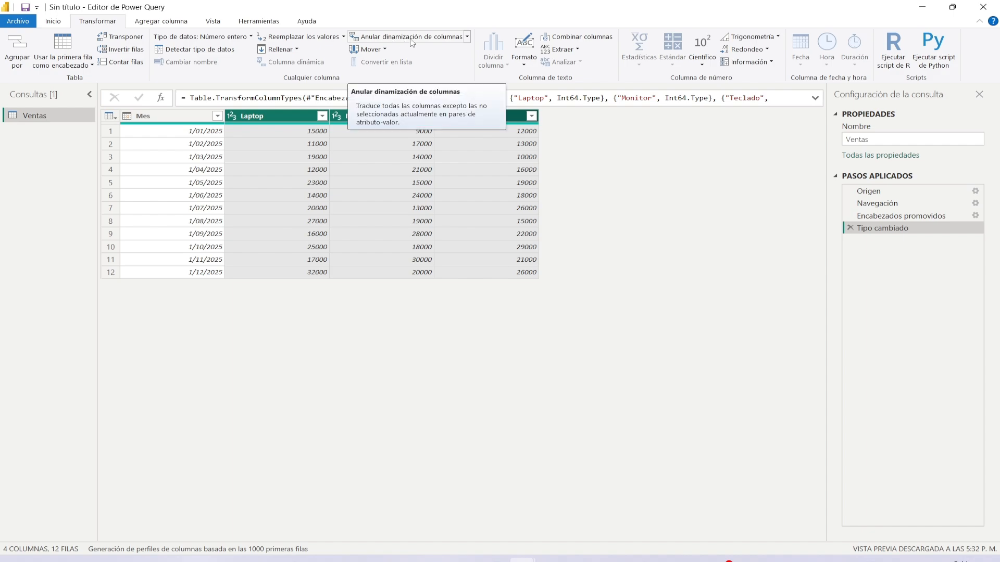
{"action": "left_click", "coordinate": [436, 42]}
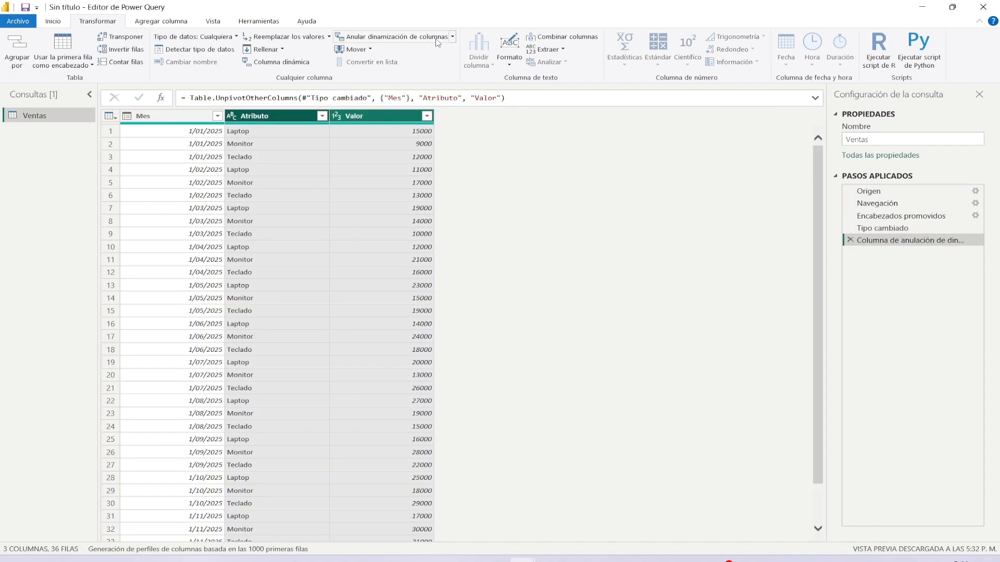
Examine the first unpivoted rows to see how date, product and value are paired in the Mes, Atributo and Valor columns.
{"action": "left_click", "coordinate": [208, 134]}
{"action": "left_click", "coordinate": [256, 132]}
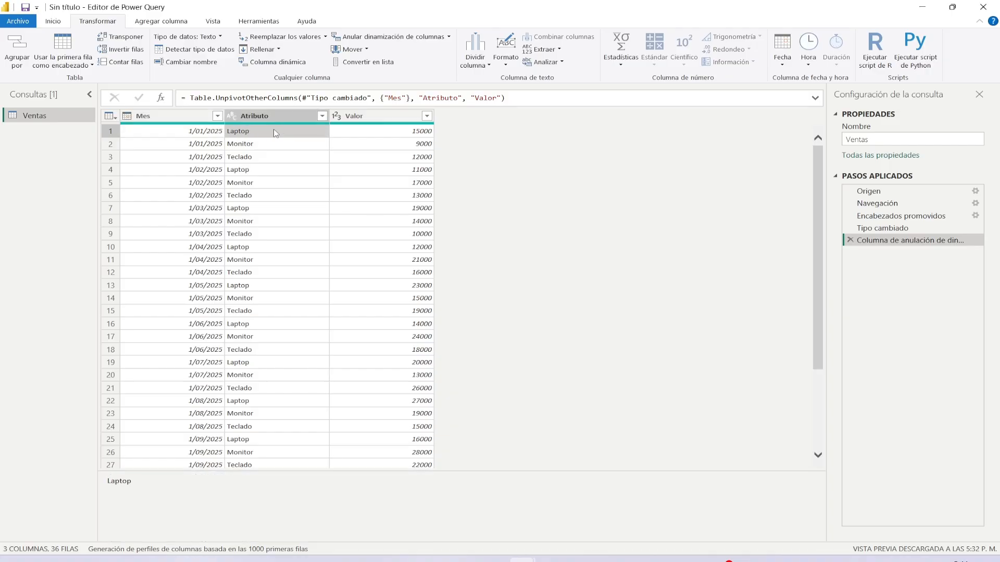
{"action": "left_click", "coordinate": [370, 133]}
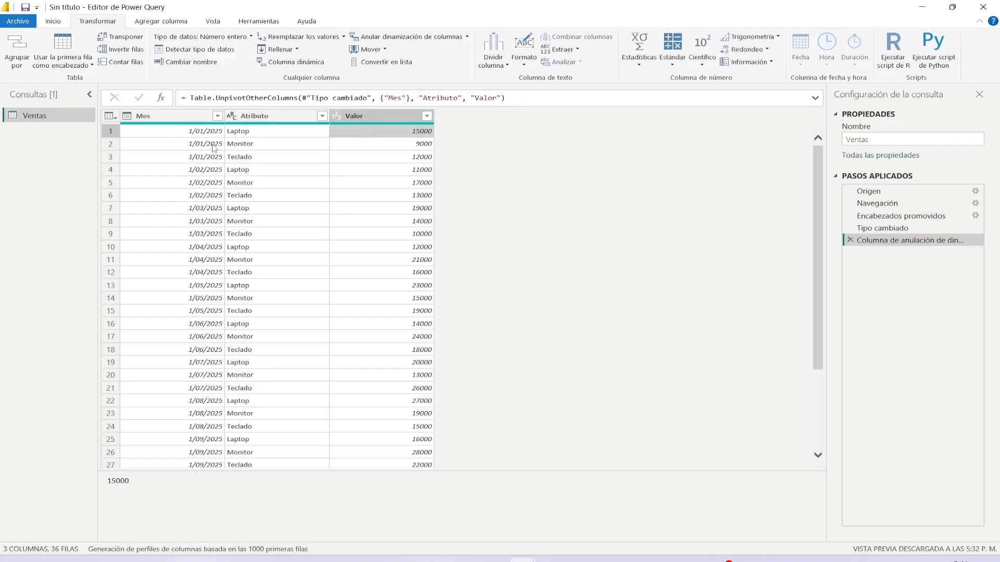
{"action": "left_click", "coordinate": [207, 141]}
{"action": "left_click", "coordinate": [205, 141]}
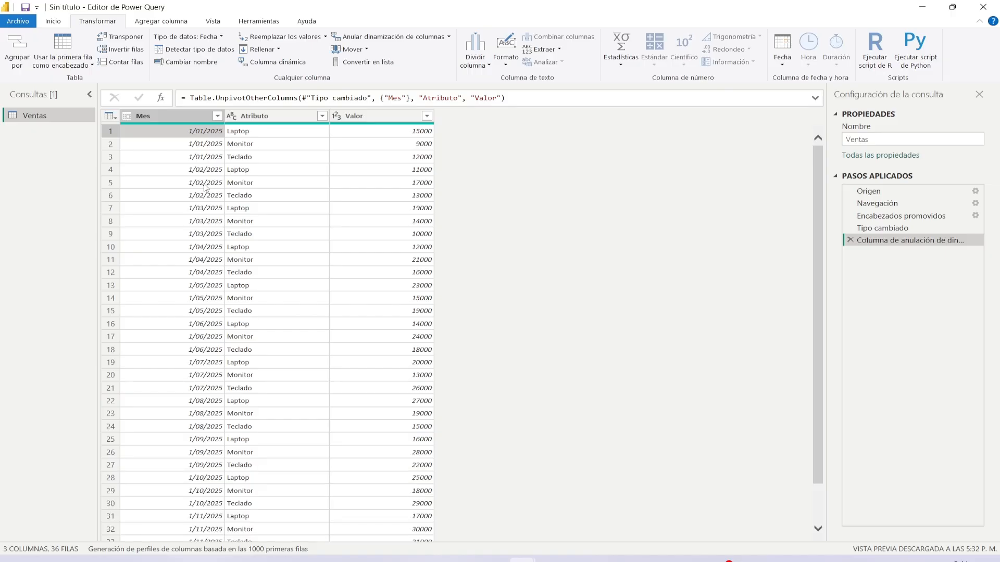
{"action": "left_click", "coordinate": [243, 148]}
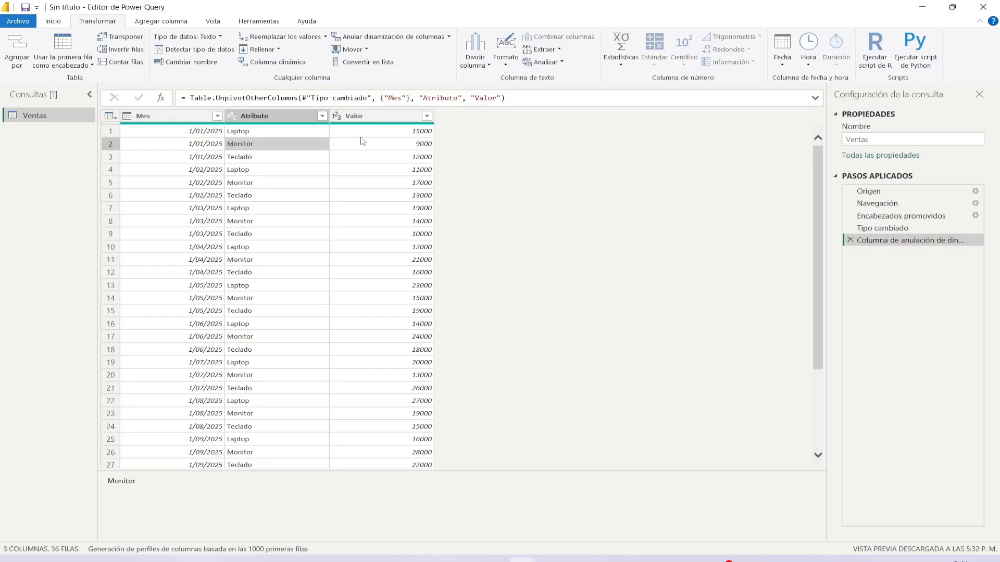
{"action": "left_click", "coordinate": [408, 146]}
Rename the Atributo column as Producto.
{"action": "left_click", "coordinate": [261, 117]}
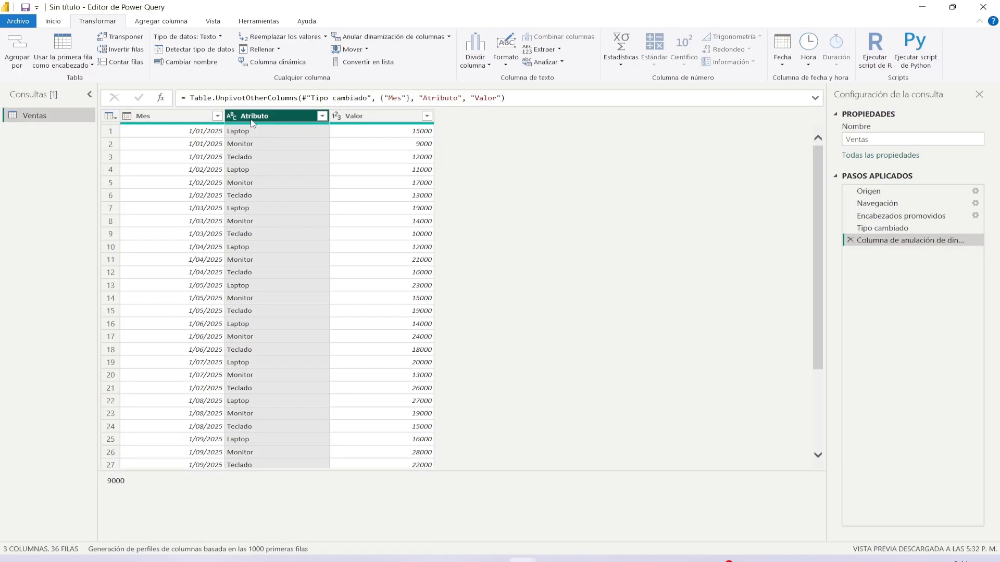
{"action": "double_click", "coordinate": [271, 114]}
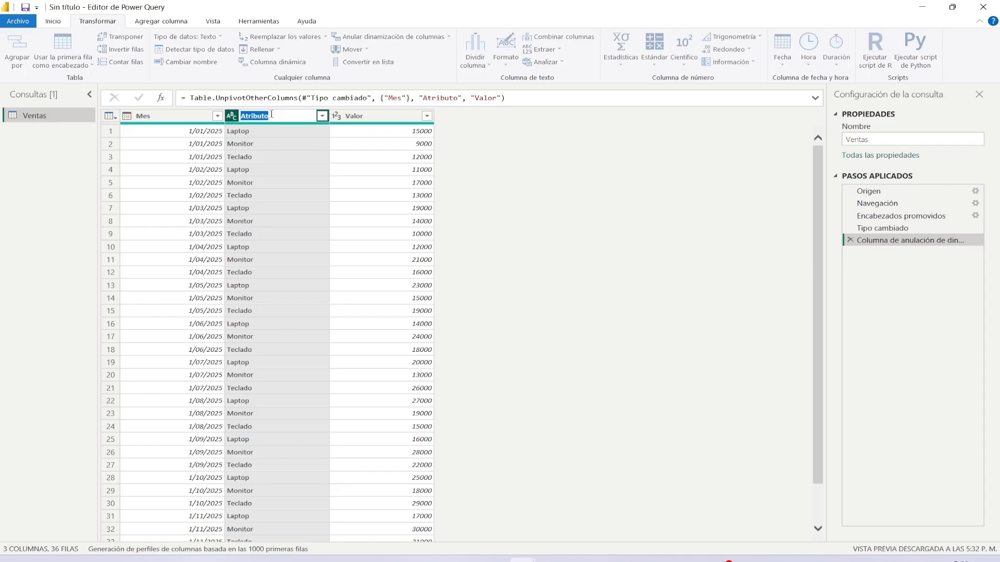
{"action": "type", "text": "Producto"}
{"action": "key", "text": "Return"}
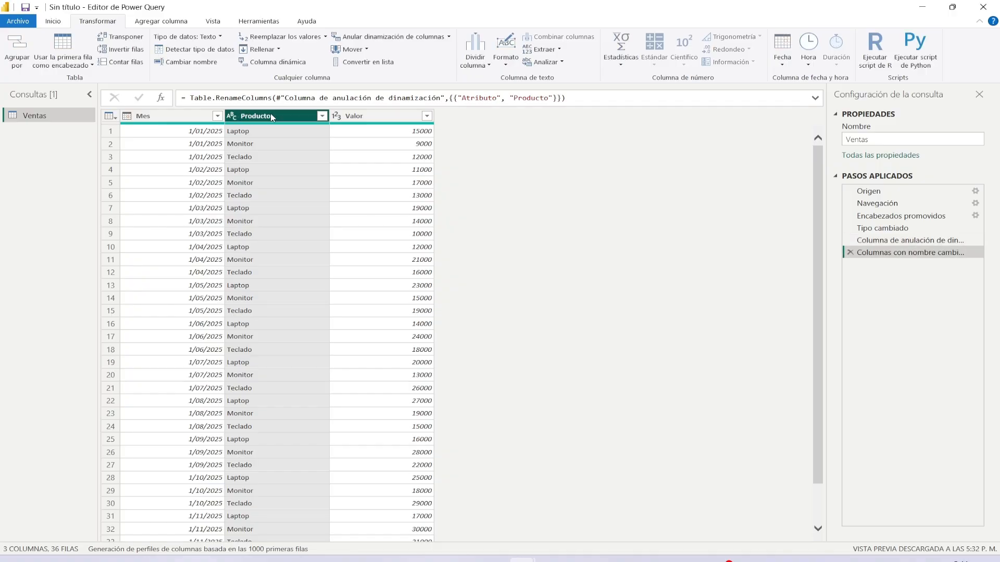
Rename the Valor column as Ventas, and close the Power Query Editor with the query changes applied.
{"action": "left_click", "coordinate": [366, 117]}
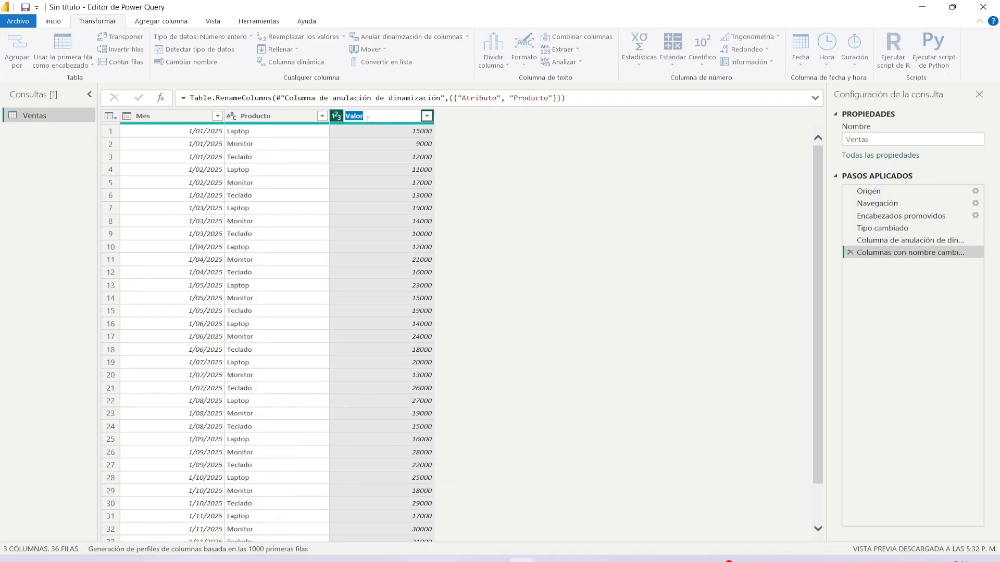
{"action": "double_click", "coordinate": [366, 117]}
{"action": "type", "text": "Ventas"}
{"action": "key", "text": "Return"}
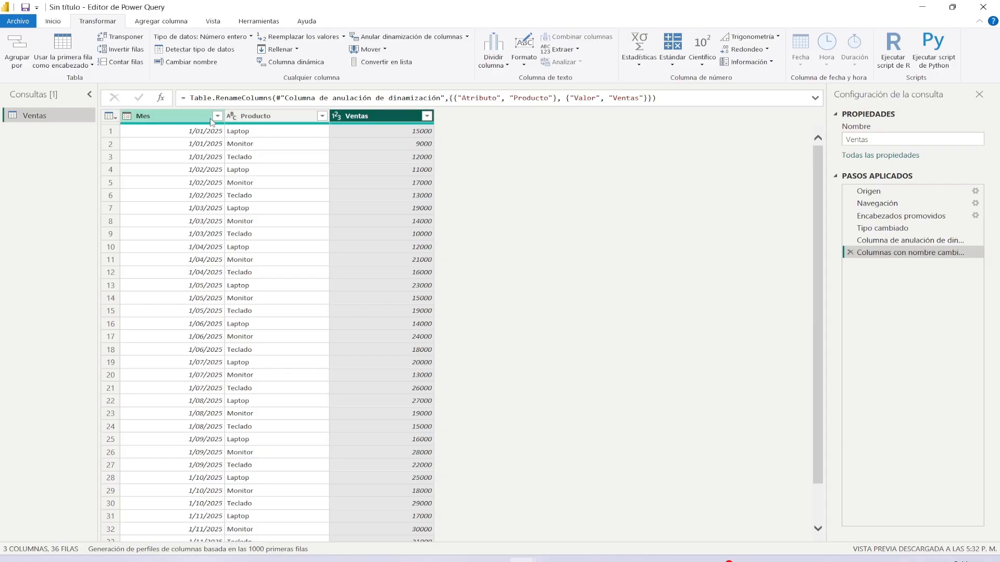
{"action": "left_click", "coordinate": [53, 21]}
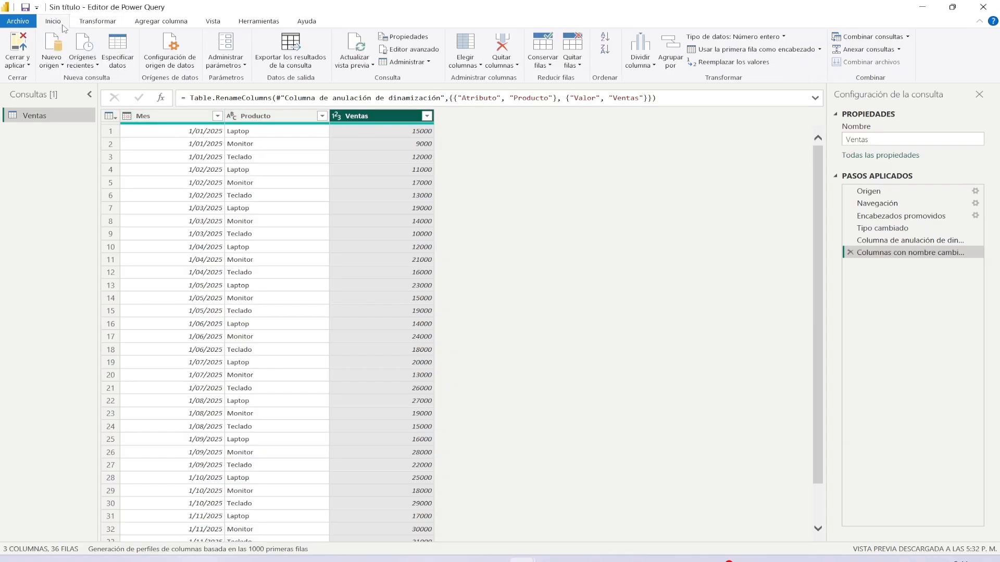
{"action": "left_click", "coordinate": [21, 50]}
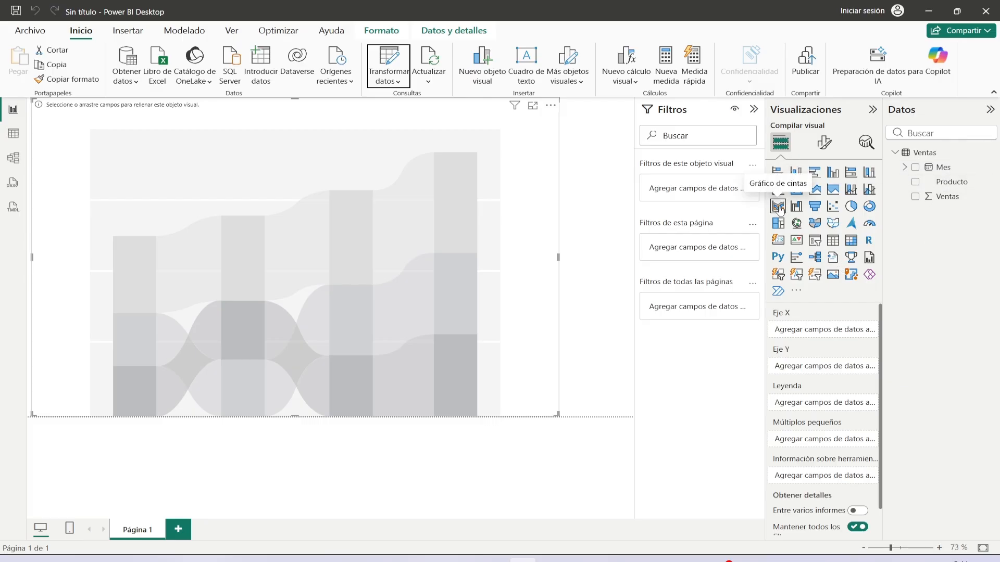
Assign the Mes level of the Mes field's date hierarchy to the ribbon chart's X axis.
{"action": "left_click", "coordinate": [904, 167]}
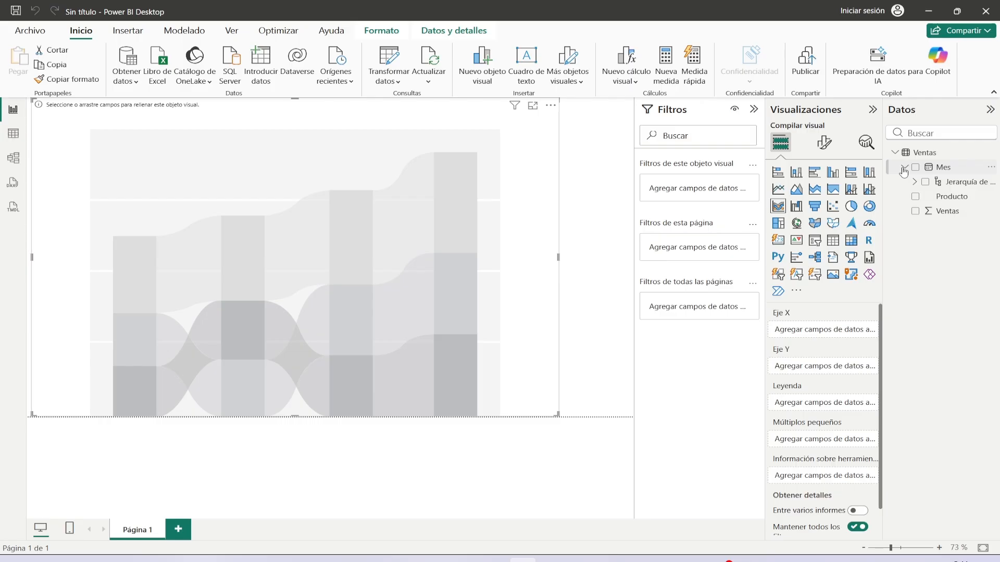
{"action": "left_click", "coordinate": [914, 182]}
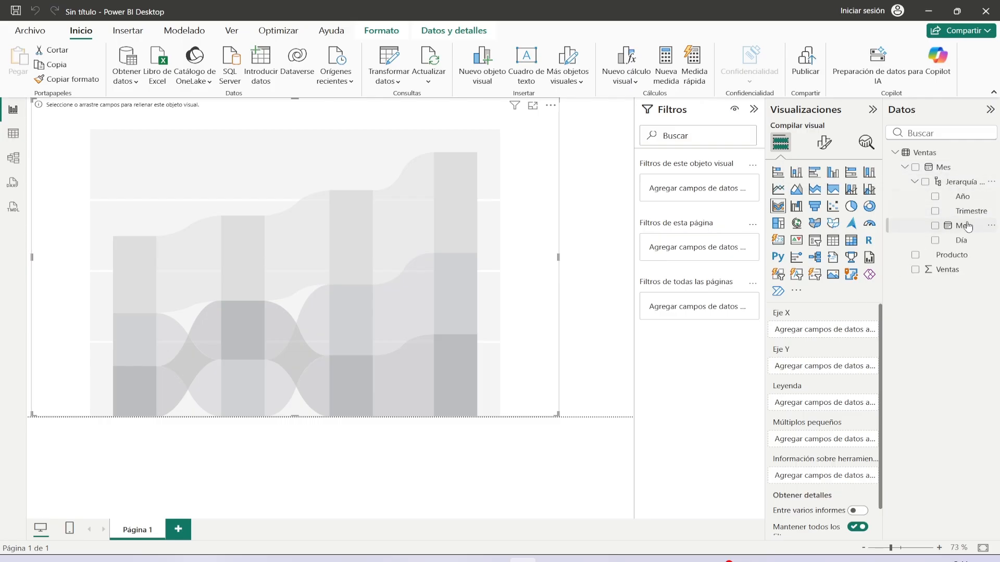
{"action": "left_click_drag", "start_coordinate": [964, 228], "coordinate": [833, 331]}
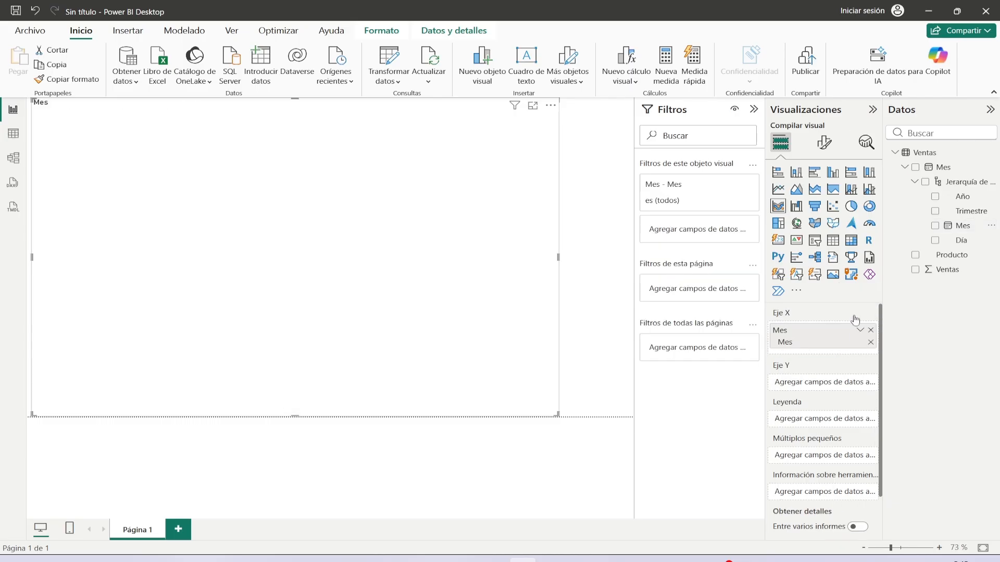
Assign the Ventas field to the ribbon chart's Y axis and the Producto field to its legend.
{"action": "left_click", "coordinate": [914, 181]}
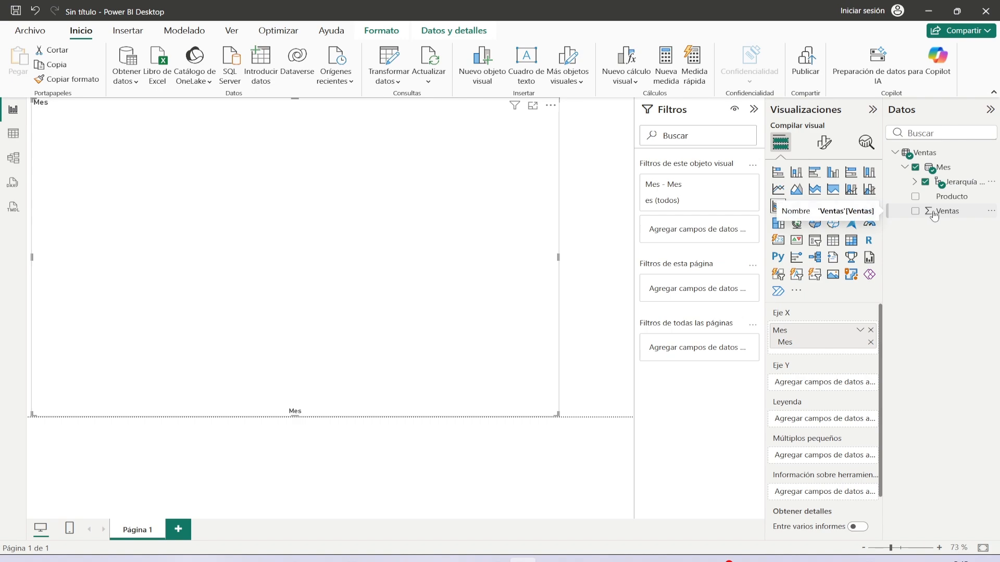
{"action": "left_click_drag", "start_coordinate": [936, 216], "coordinate": [814, 392]}
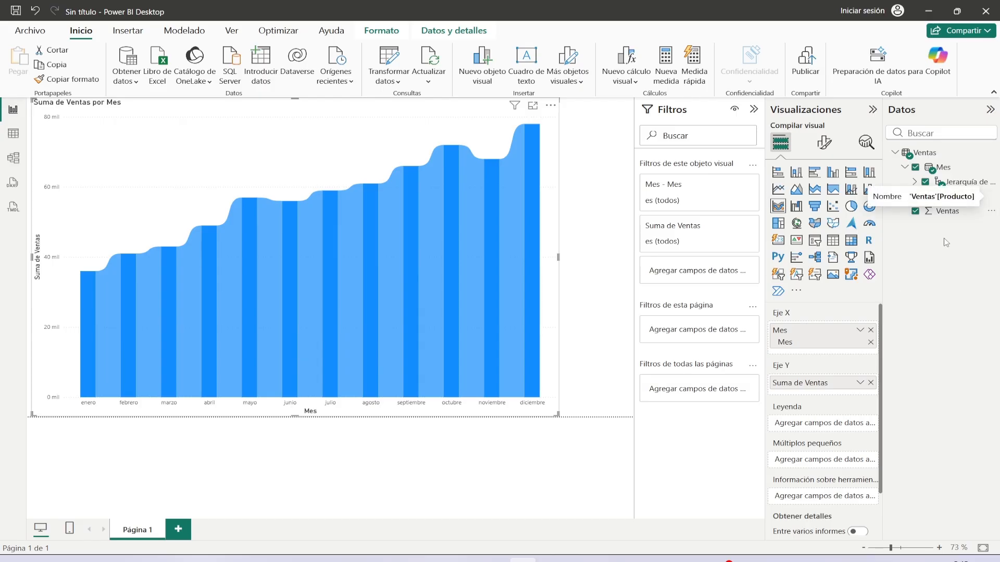
{"action": "left_click_drag", "start_coordinate": [957, 206], "coordinate": [823, 425]}
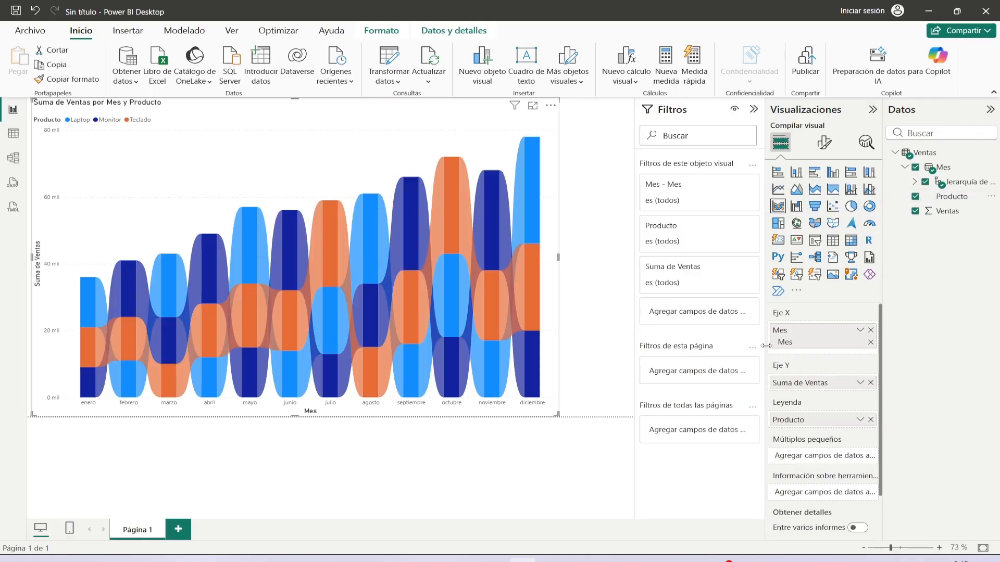
Collapse the Filtros pane and widen the ribbon chart to fill the freed canvas width.
{"action": "left_click", "coordinate": [753, 110]}
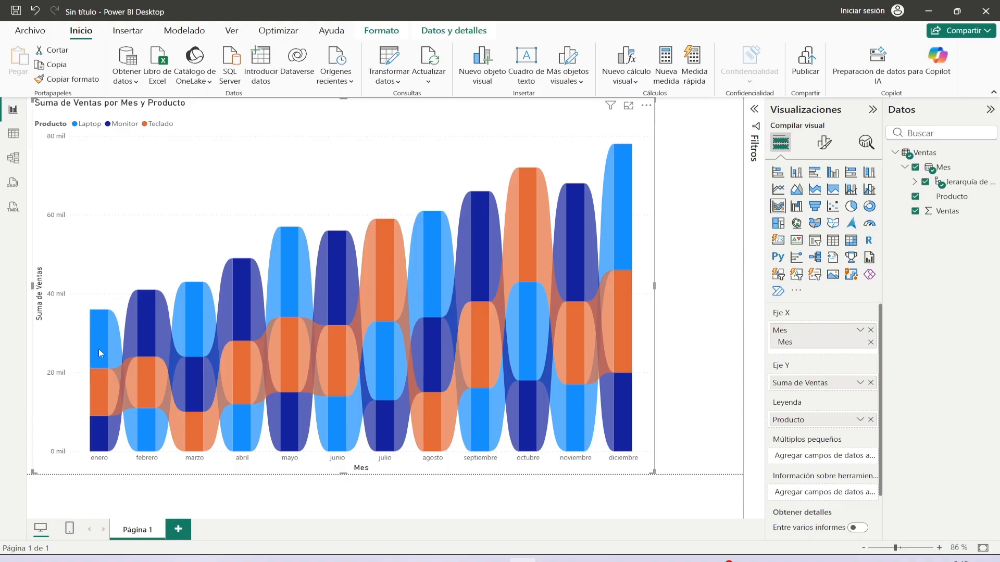
{"action": "mouse_move", "coordinate": [145, 388]}
{"action": "mouse_move", "coordinate": [111, 359]}
{"action": "mouse_move", "coordinate": [105, 405]}
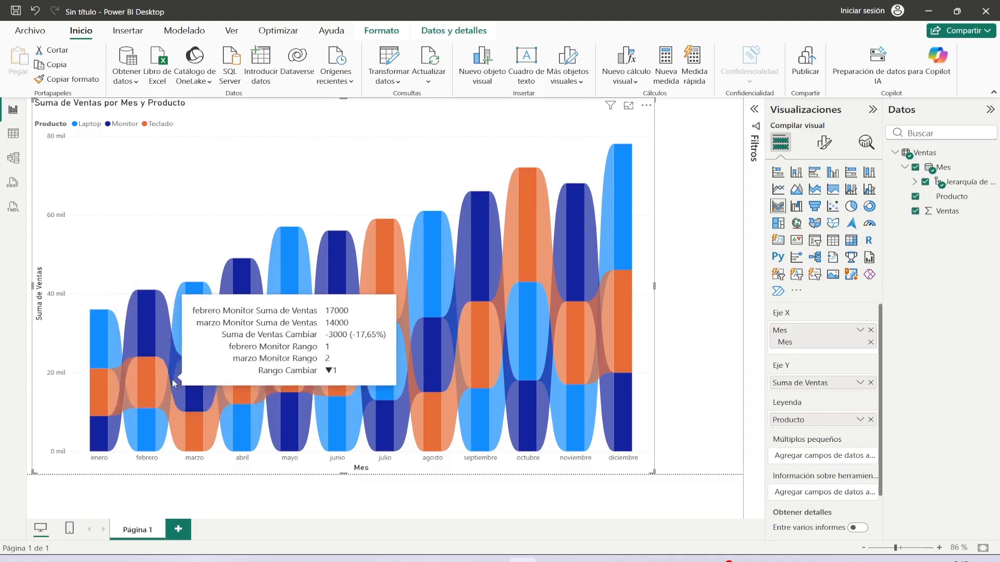
{"action": "mouse_move", "coordinate": [98, 330]}
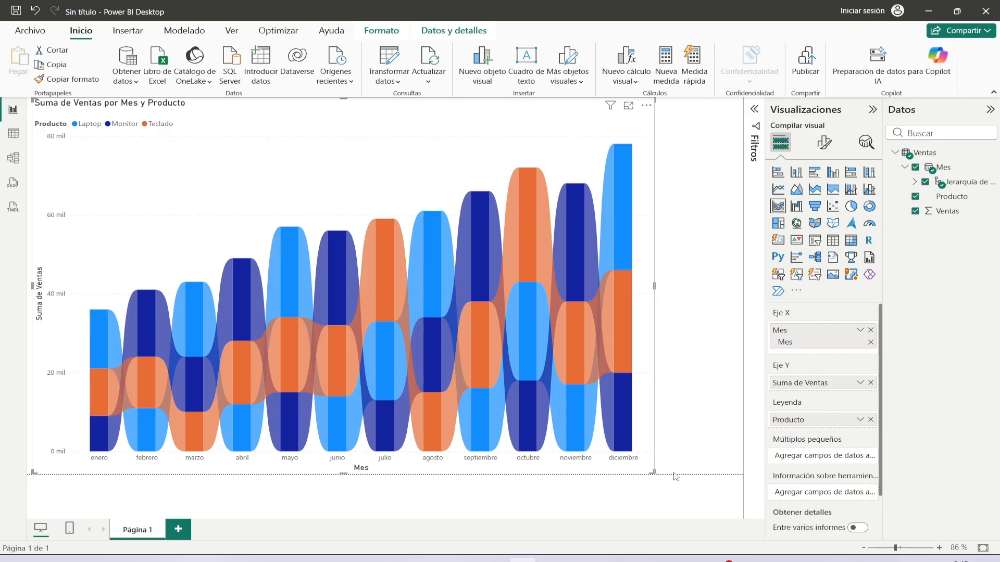
{"action": "left_click_drag", "start_coordinate": [676, 476], "coordinate": [742, 474]}
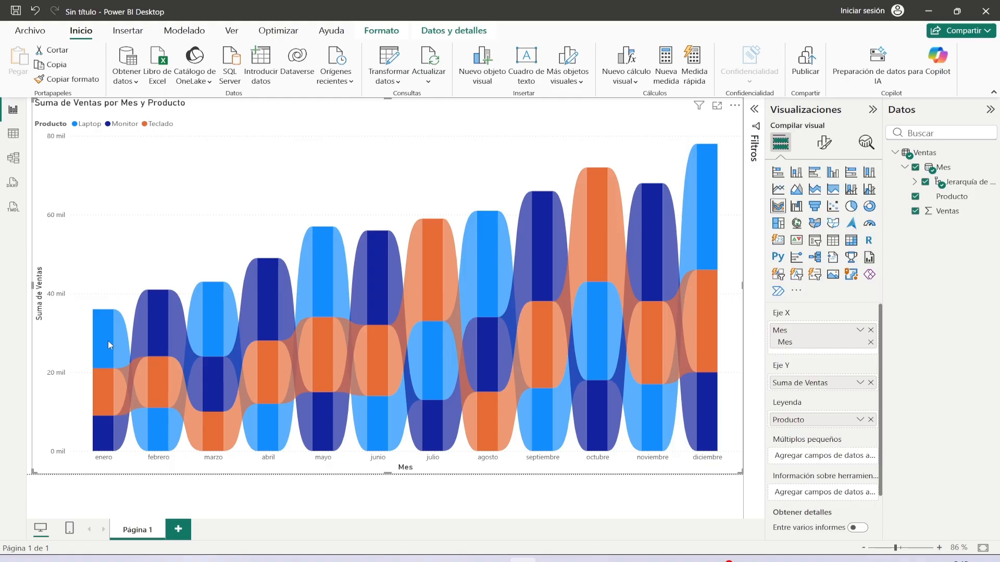
Examine the tooltips for Laptop in enero and for the Teclado ribbon between abril and mayo.
{"action": "mouse_move", "coordinate": [108, 341]}
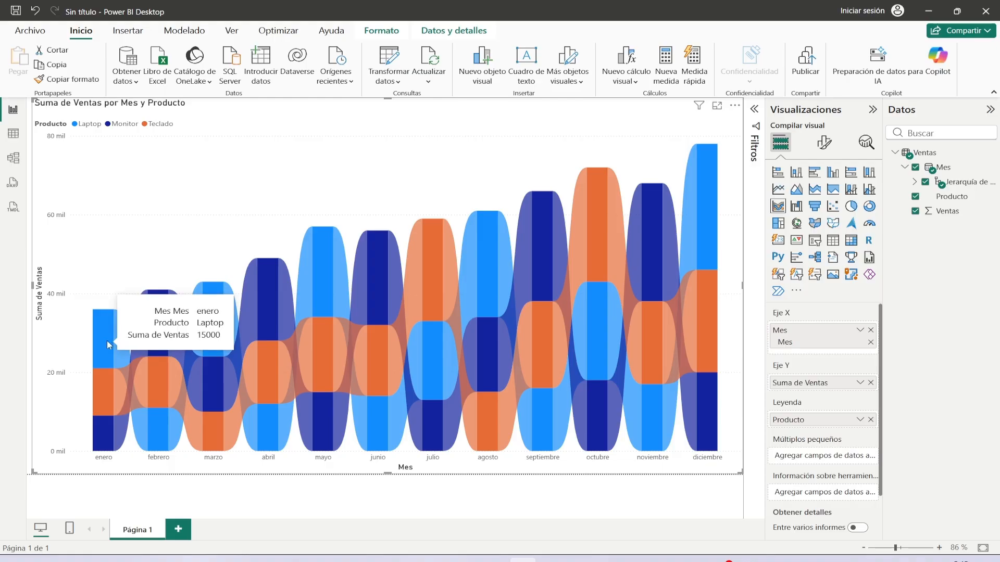
{"action": "mouse_move", "coordinate": [464, 321]}
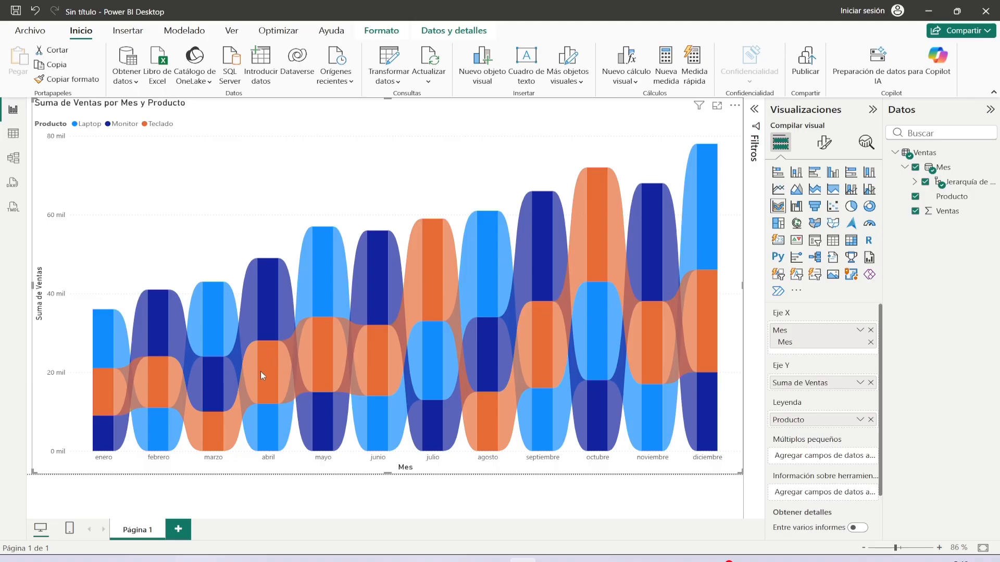
{"action": "mouse_move", "coordinate": [279, 370]}
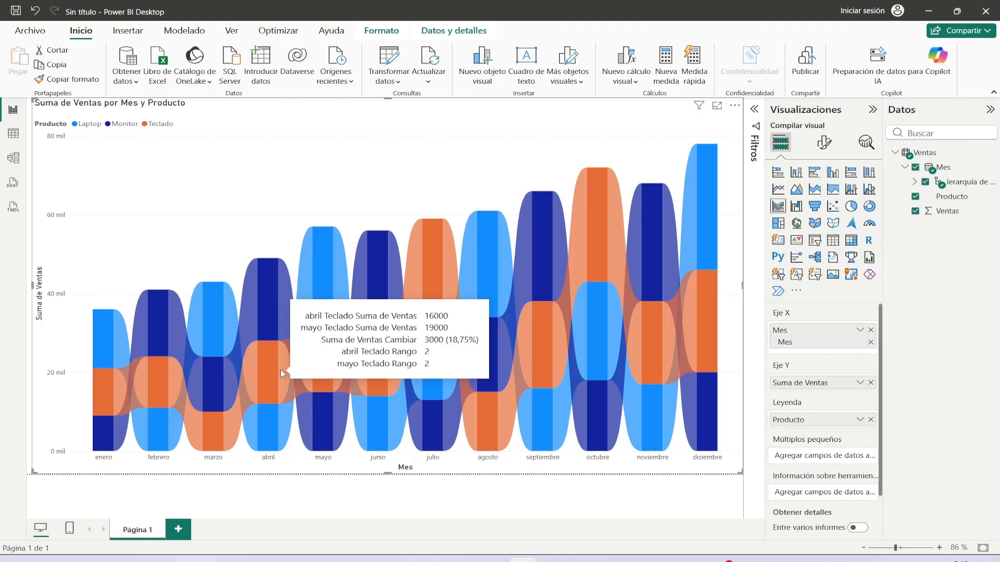
{"action": "mouse_move", "coordinate": [280, 309]}
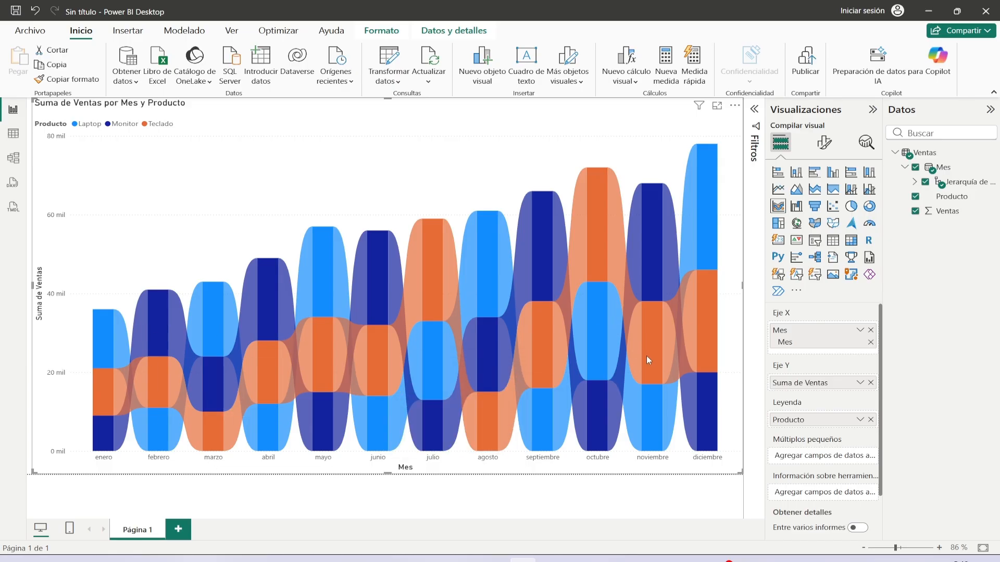
Open the chart's visual formatting options and toggle the legend off and back on.
{"action": "left_click", "coordinate": [827, 141]}
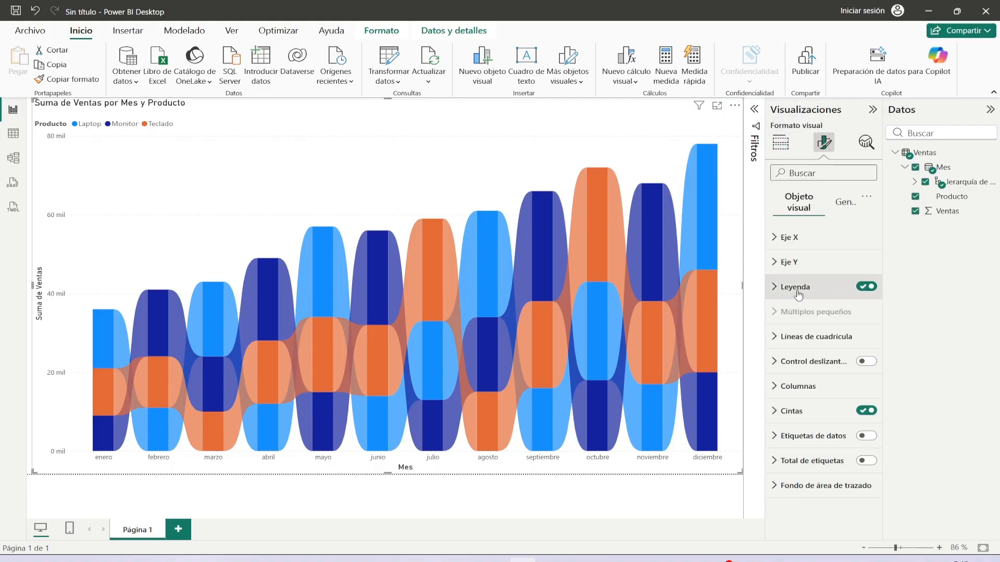
{"action": "left_click", "coordinate": [864, 287]}
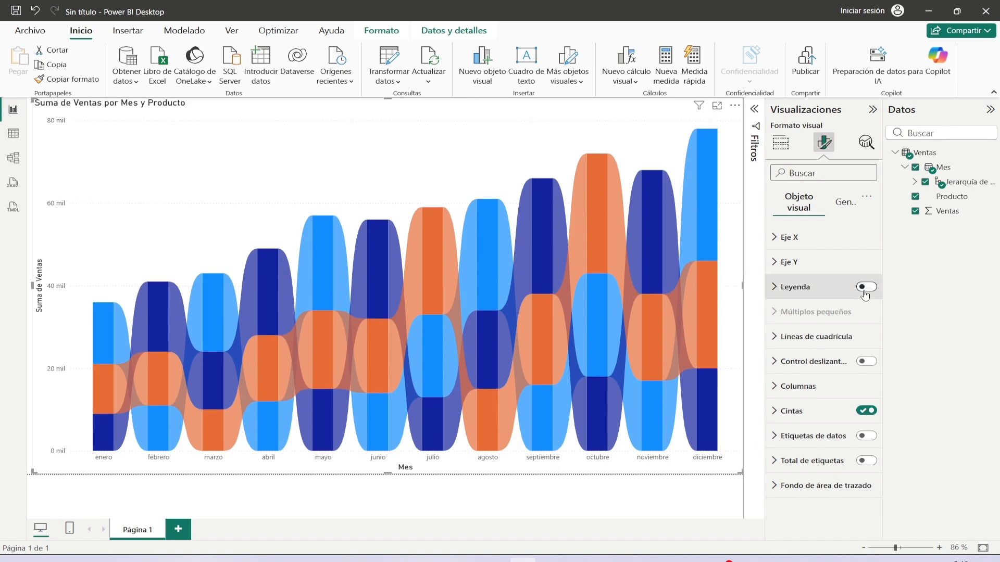
{"action": "left_click", "coordinate": [864, 287]}
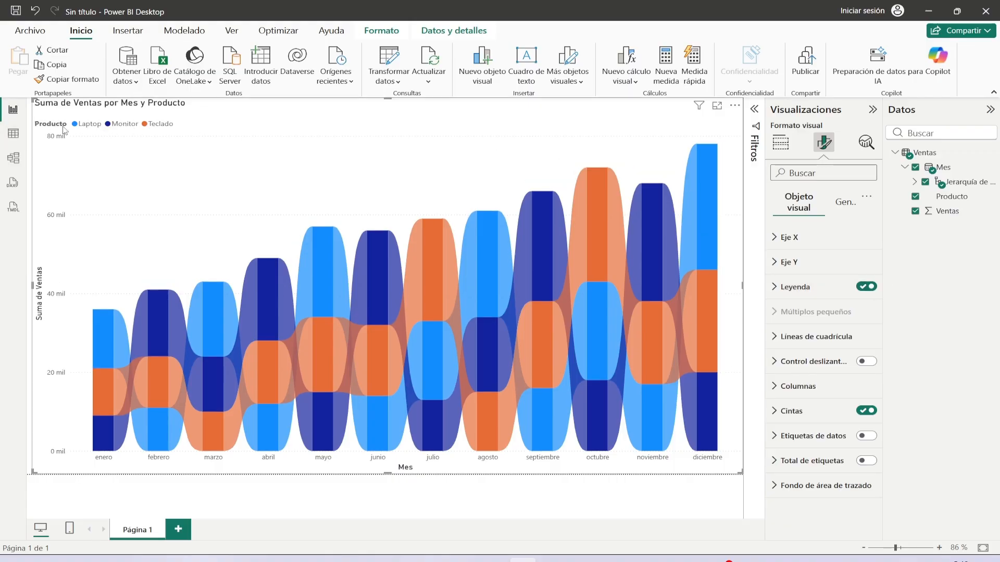
Set the legend's position to Arriba,en el centro after trying Centrar a la izquierda.
{"action": "left_click", "coordinate": [791, 288]}
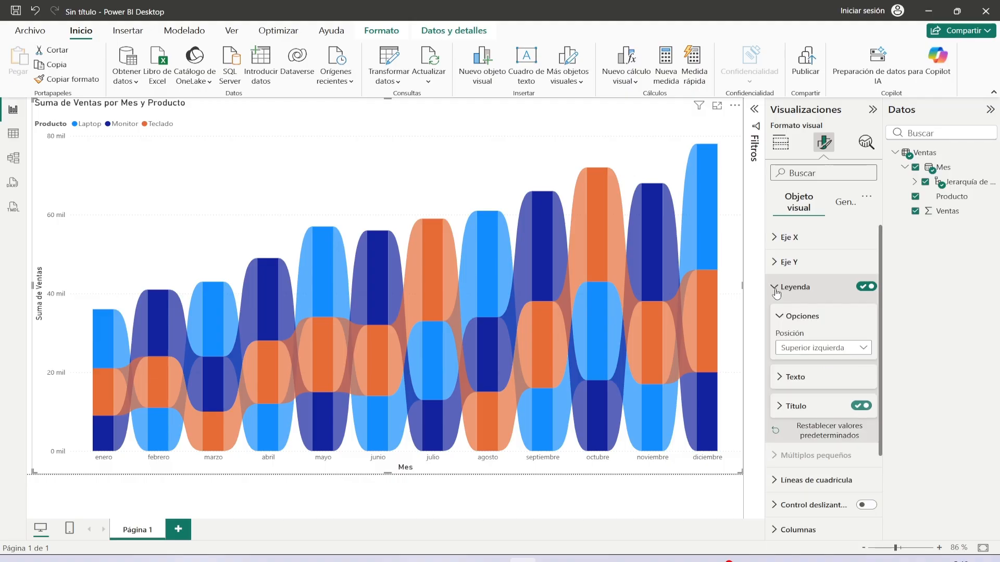
{"action": "left_click", "coordinate": [858, 353]}
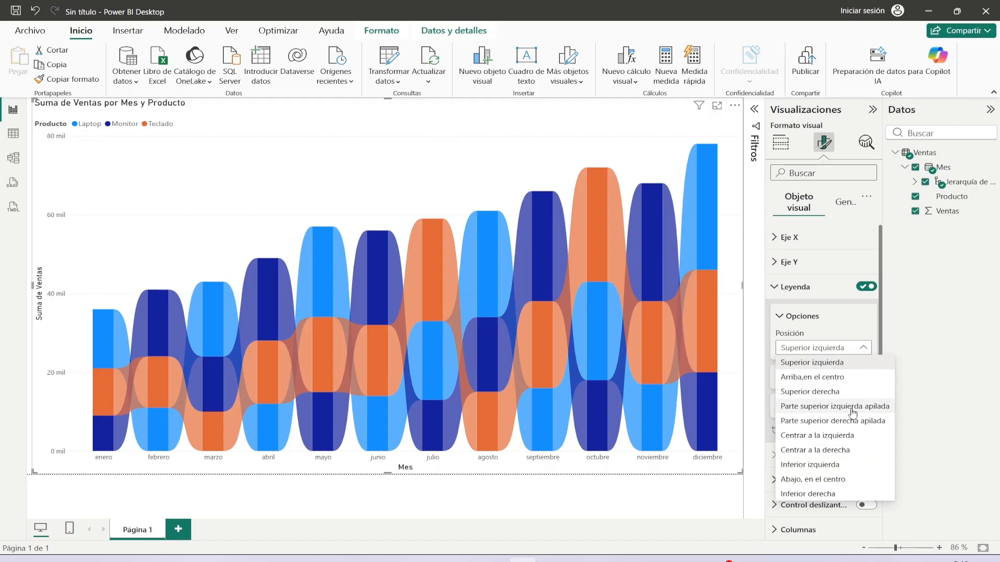
{"action": "left_click", "coordinate": [852, 437]}
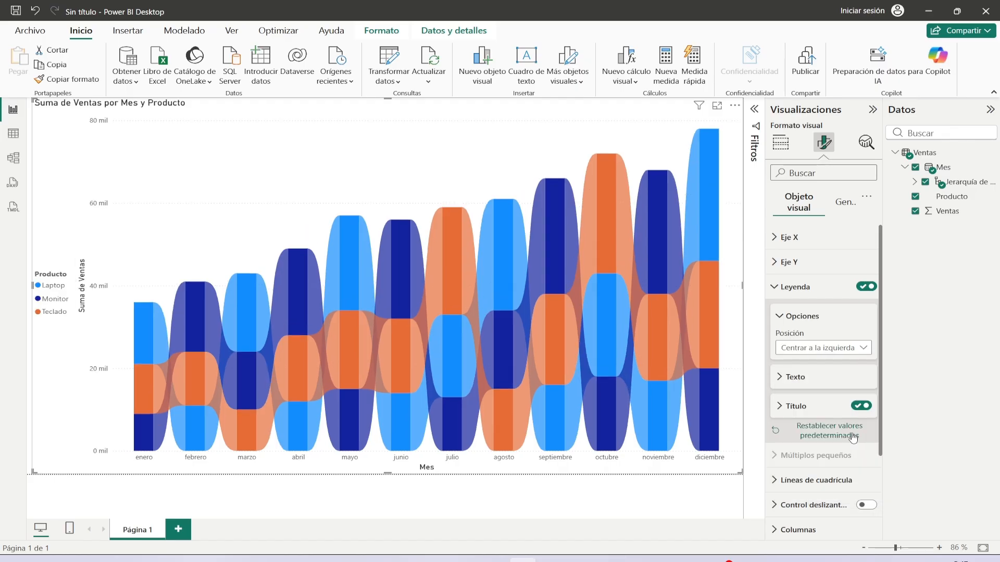
{"action": "left_click", "coordinate": [848, 348]}
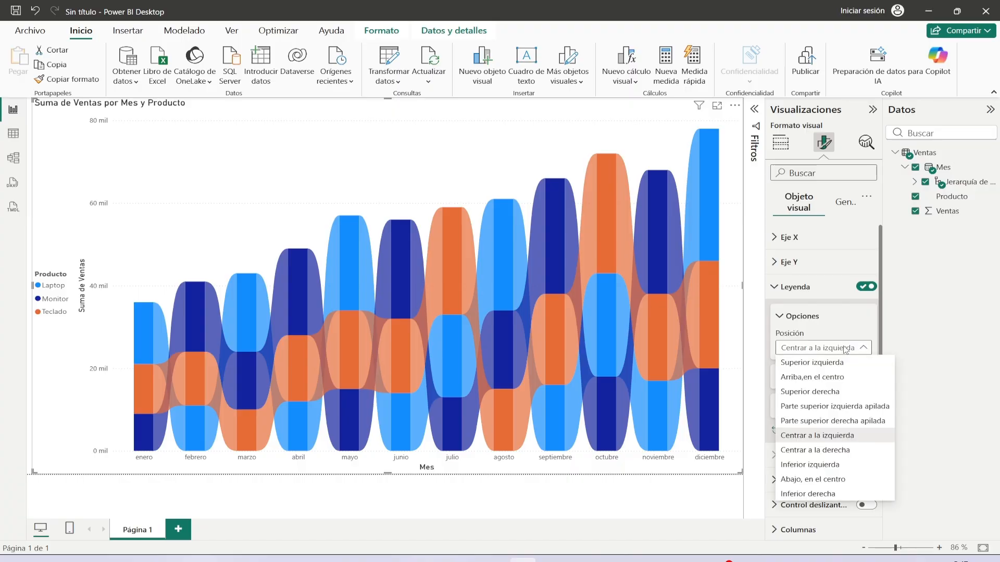
{"action": "left_click", "coordinate": [823, 378]}
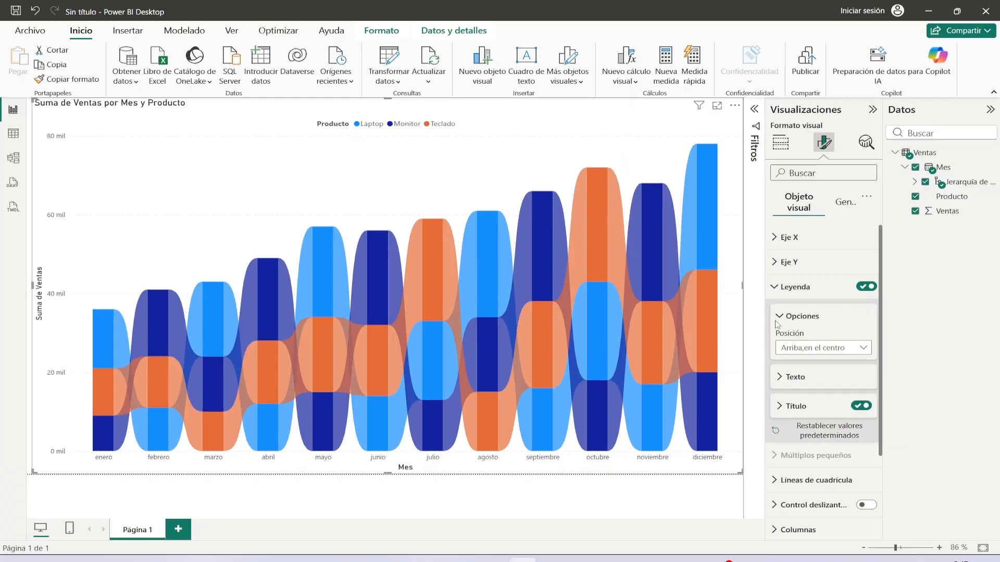
Set the legend's text size to 14 and collapse the legend settings.
{"action": "left_click", "coordinate": [807, 380]}
{"action": "scroll", "coordinate": [854, 408], "scroll_direction": "down", "scroll_amount": 2}
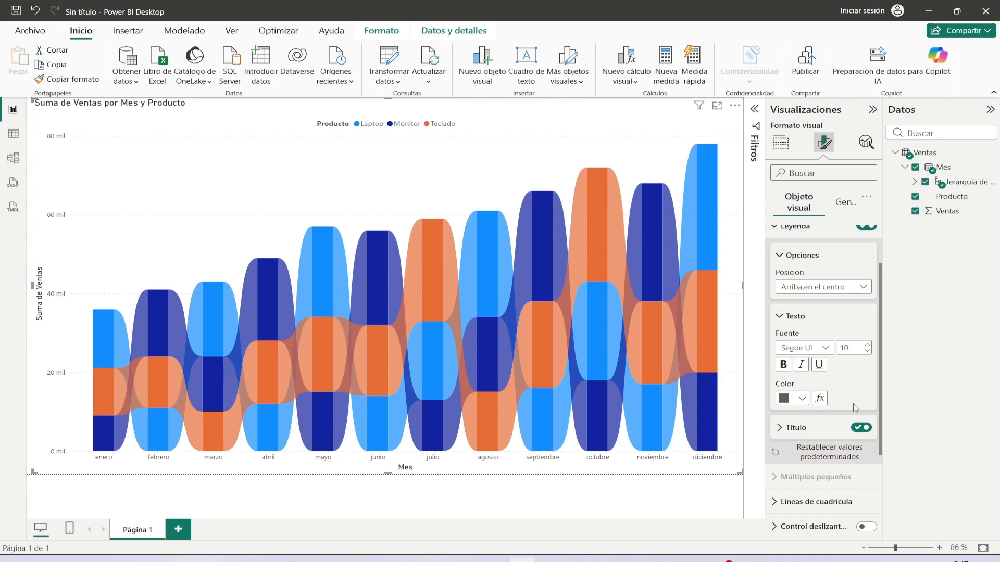
{"action": "left_click", "coordinate": [868, 345]}
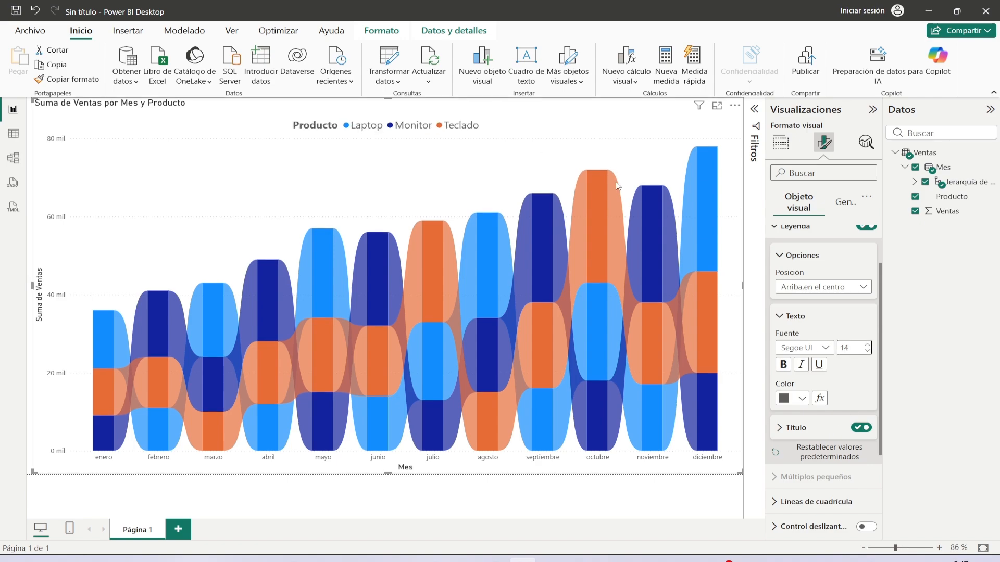
{"action": "left_click", "coordinate": [804, 256]}
{"action": "left_click", "coordinate": [791, 229]}
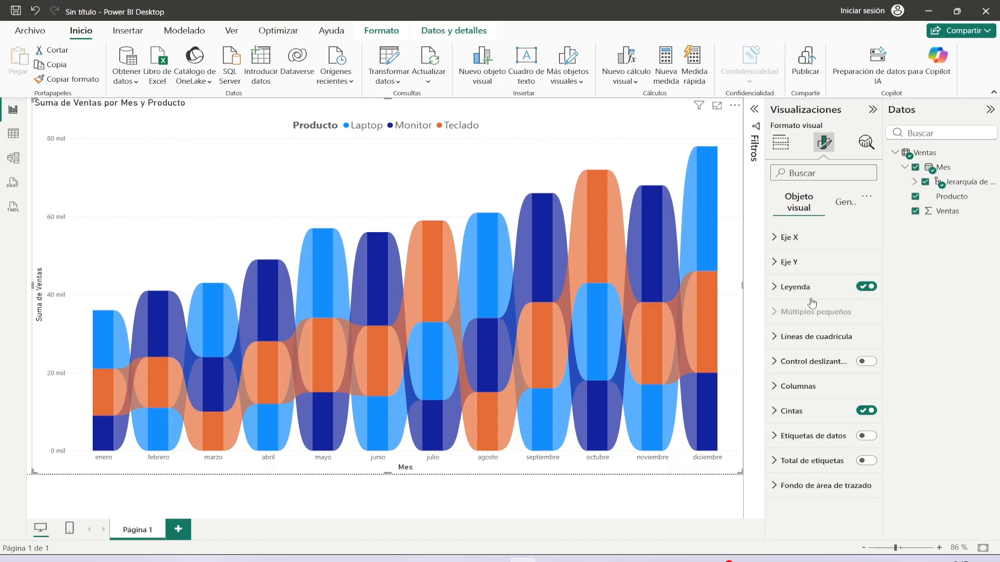
Set the transparency of the Laptop series' ribbons to 38 % and collapse the ribbon settings.
{"action": "left_click", "coordinate": [791, 411]}
{"action": "scroll", "coordinate": [796, 425], "scroll_direction": "down", "scroll_amount": 3}
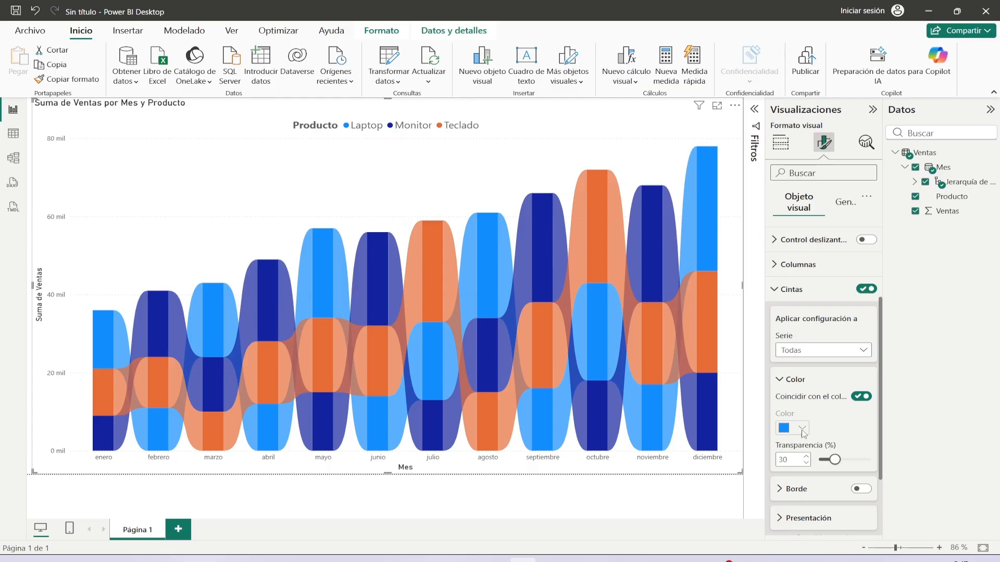
{"action": "left_click", "coordinate": [852, 351]}
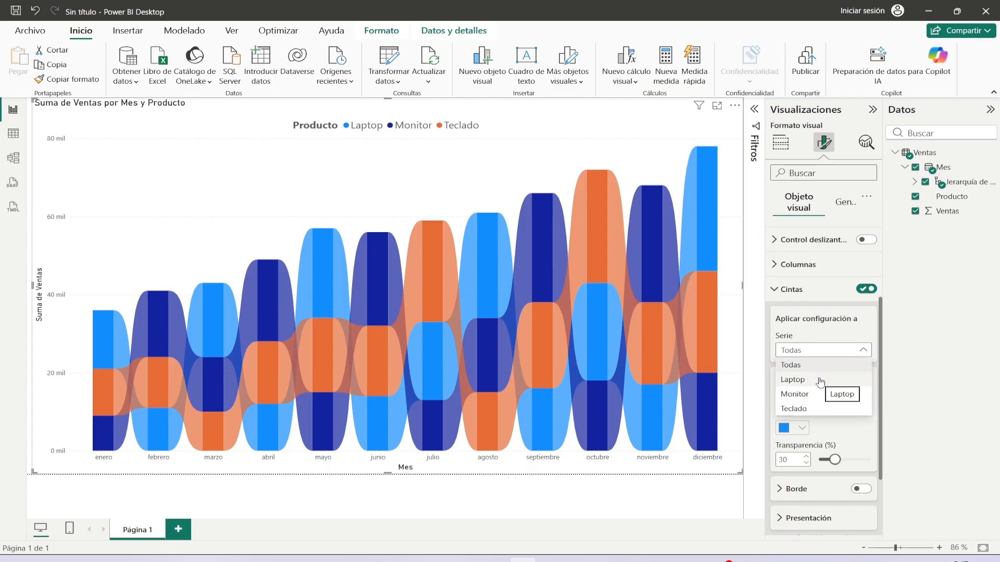
{"action": "left_click", "coordinate": [822, 380]}
{"action": "left_click", "coordinate": [833, 353]}
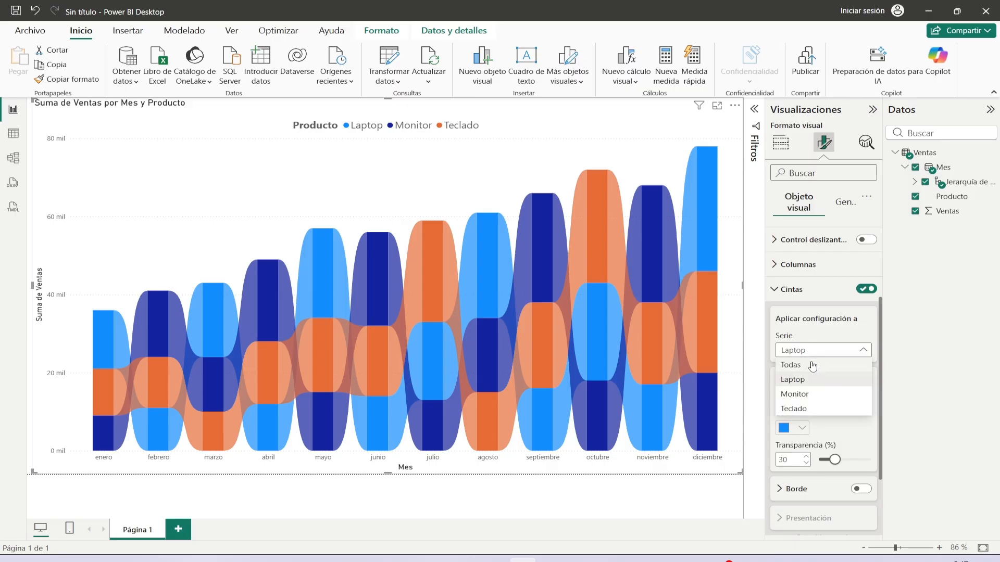
{"action": "left_click", "coordinate": [811, 364]}
{"action": "left_click", "coordinate": [825, 351]}
{"action": "left_click", "coordinate": [820, 383]}
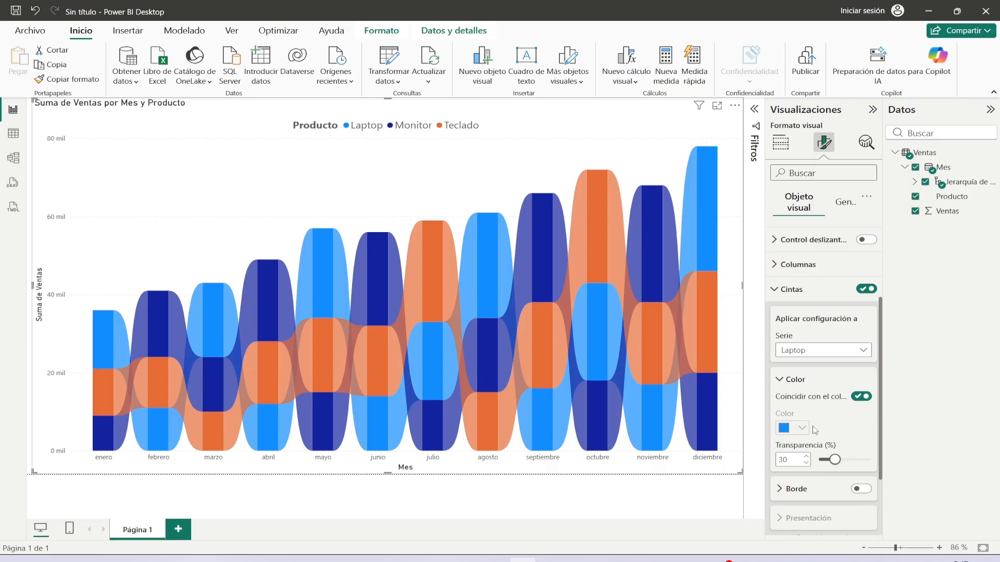
{"action": "left_click", "coordinate": [836, 354]}
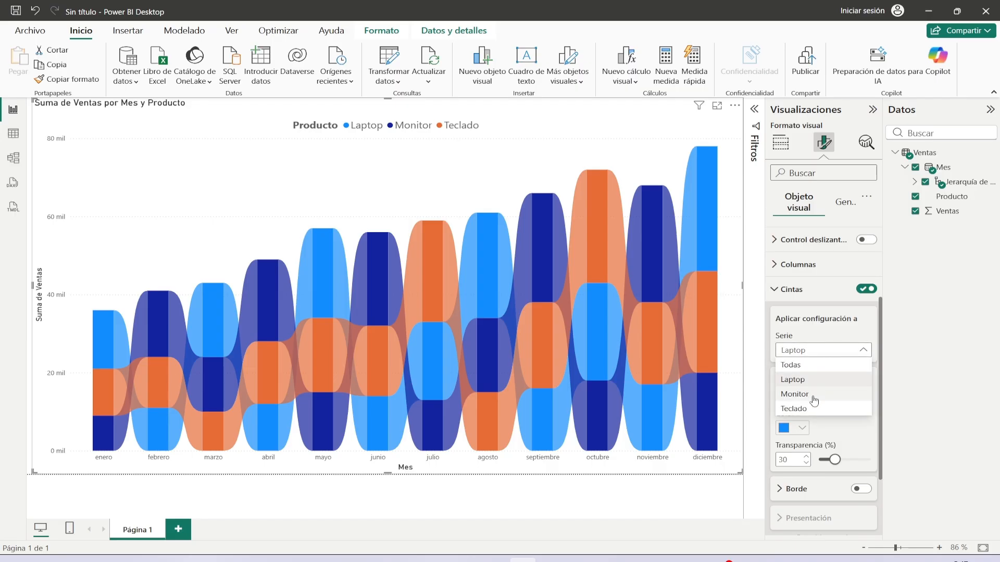
{"action": "left_click", "coordinate": [814, 355]}
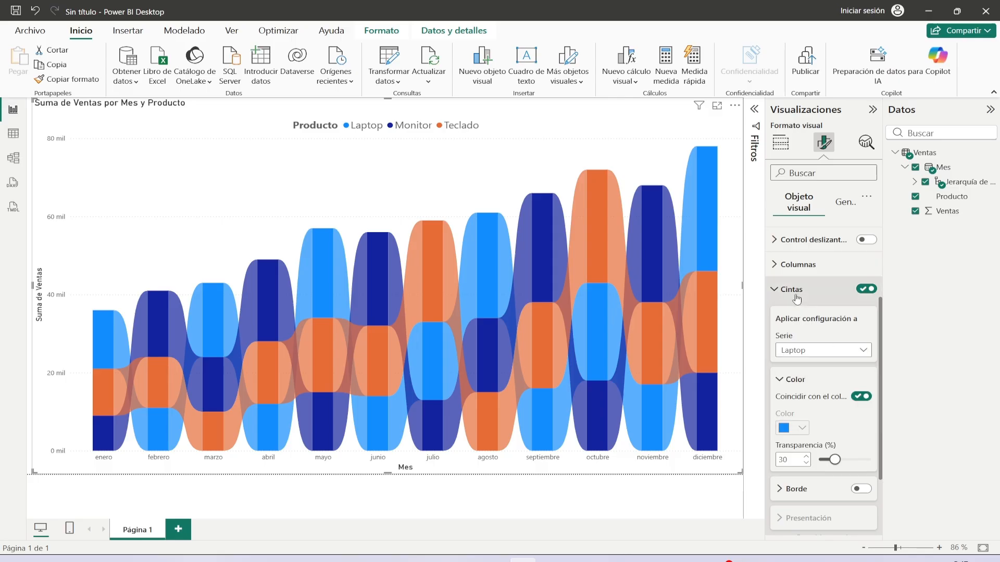
{"action": "mouse_move", "coordinate": [835, 461]}
{"action": "left_mouse_down"}
{"action": "mouse_move", "coordinate": [856, 461]}
{"action": "mouse_move", "coordinate": [838, 463]}
{"action": "left_mouse_up"}
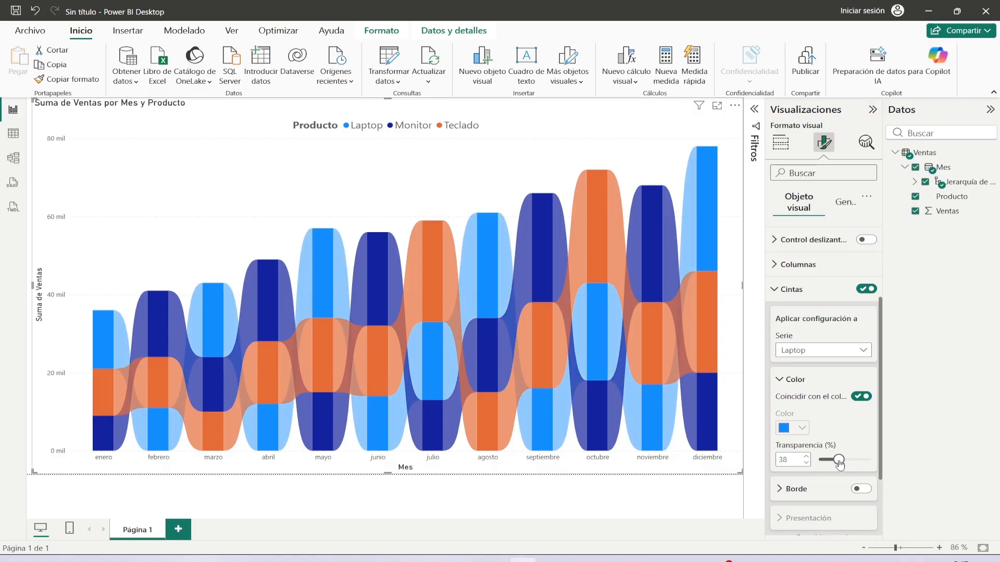
{"action": "left_click", "coordinate": [786, 289]}
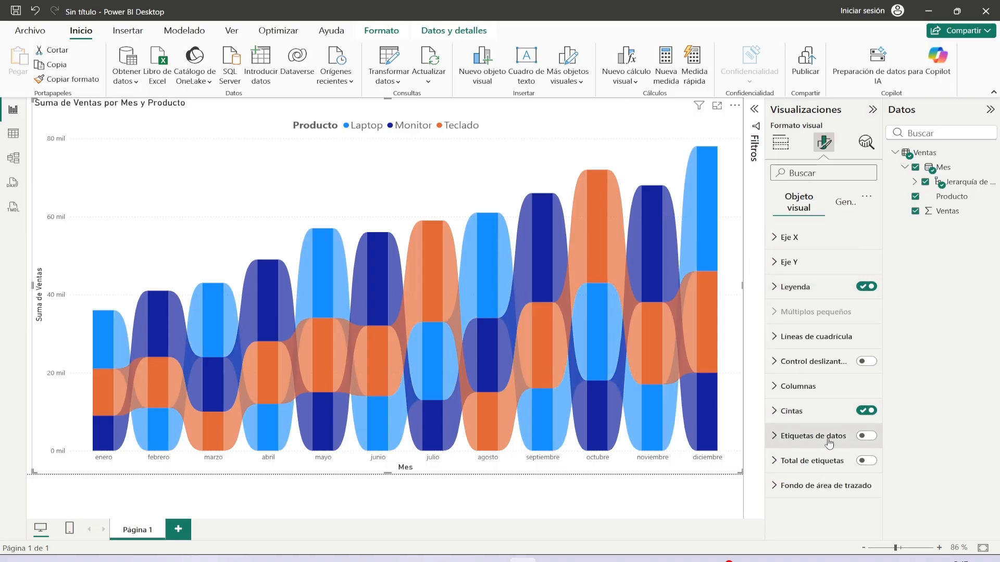
Turn on the chart's data labels and total labels, and review the total labels' value settings.
{"action": "left_click", "coordinate": [869, 436]}
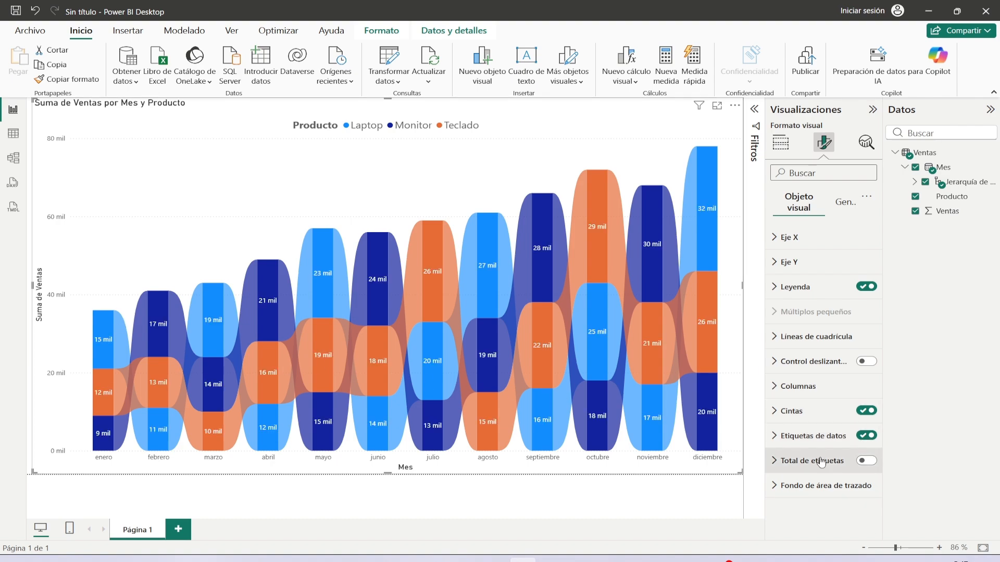
{"action": "left_click", "coordinate": [869, 463]}
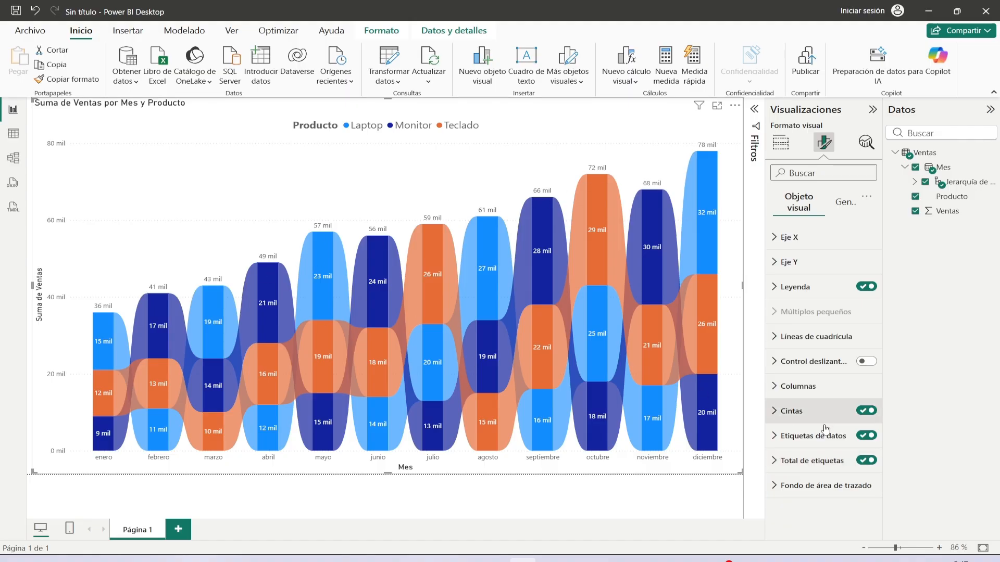
{"action": "left_click", "coordinate": [797, 461]}
{"action": "scroll", "coordinate": [811, 439], "scroll_direction": "down", "scroll_amount": 5}
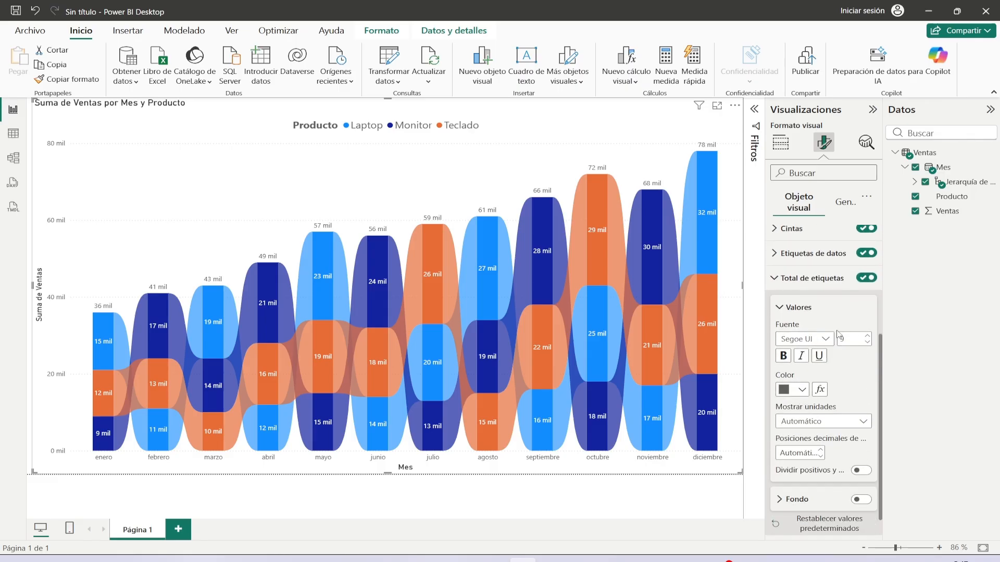
{"action": "scroll", "coordinate": [859, 366], "scroll_direction": "down", "scroll_amount": 1}
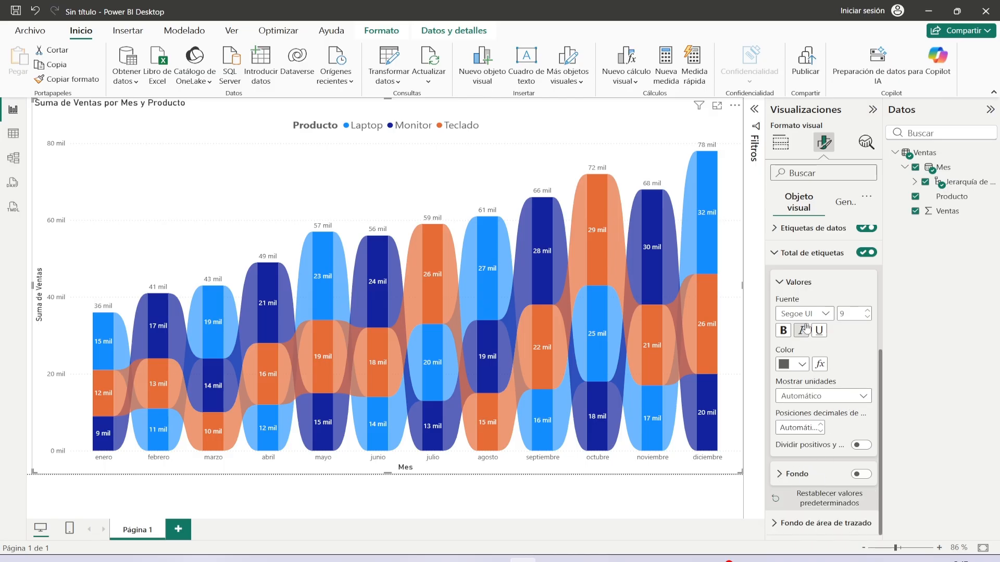
{"action": "scroll", "coordinate": [805, 331], "scroll_direction": "up", "scroll_amount": 6}
Change the chart's title text to "Ventas por Mes y Producto".
{"action": "left_click", "coordinate": [840, 207]}
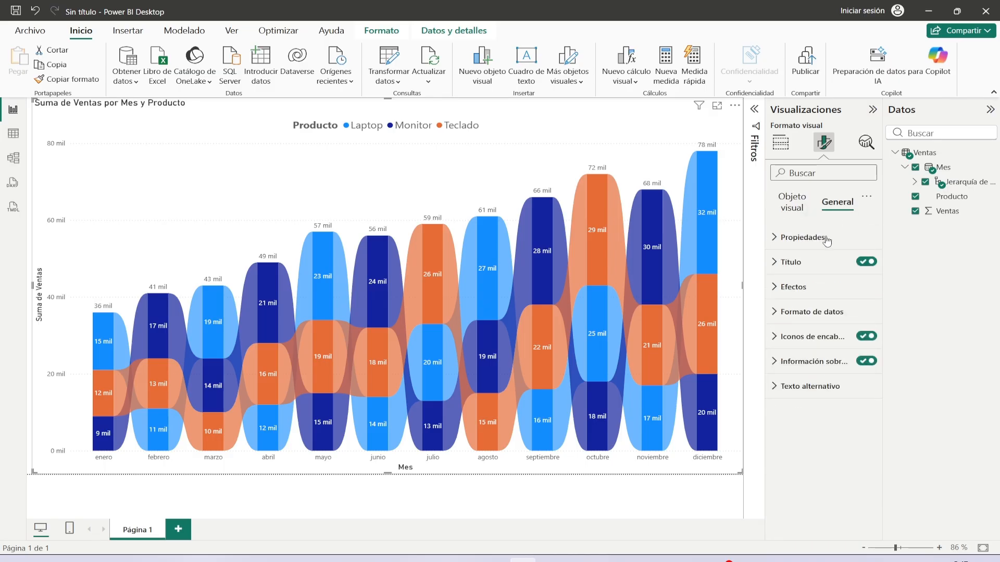
{"action": "left_click", "coordinate": [792, 262]}
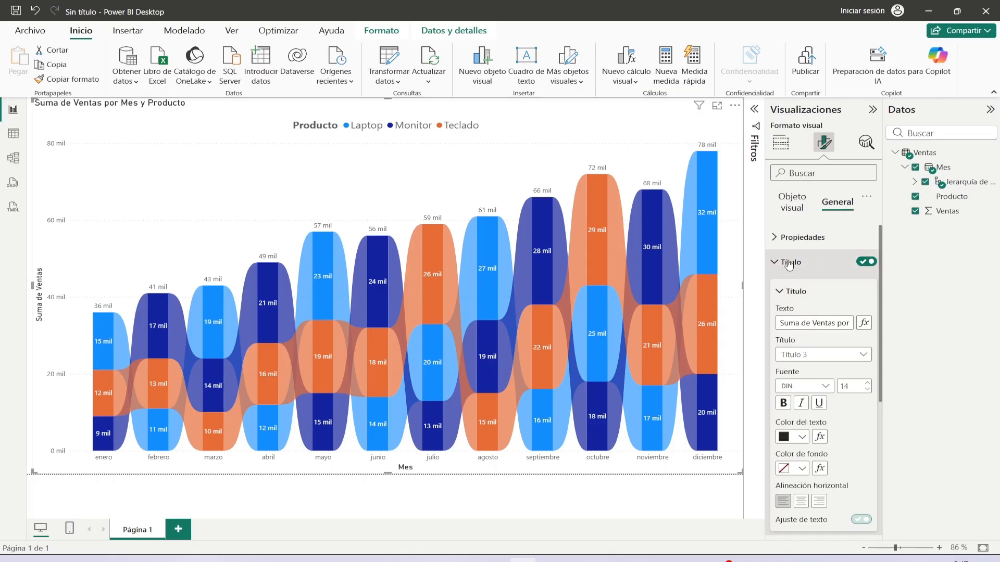
{"action": "left_click_drag", "start_coordinate": [813, 323], "coordinate": [778, 324]}
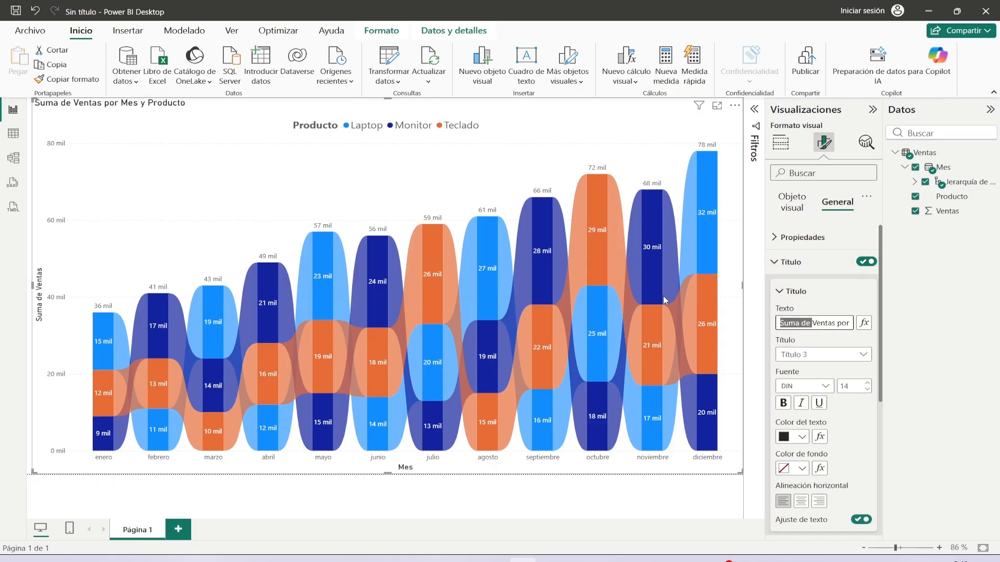
{"action": "key", "text": "BackSpace"}
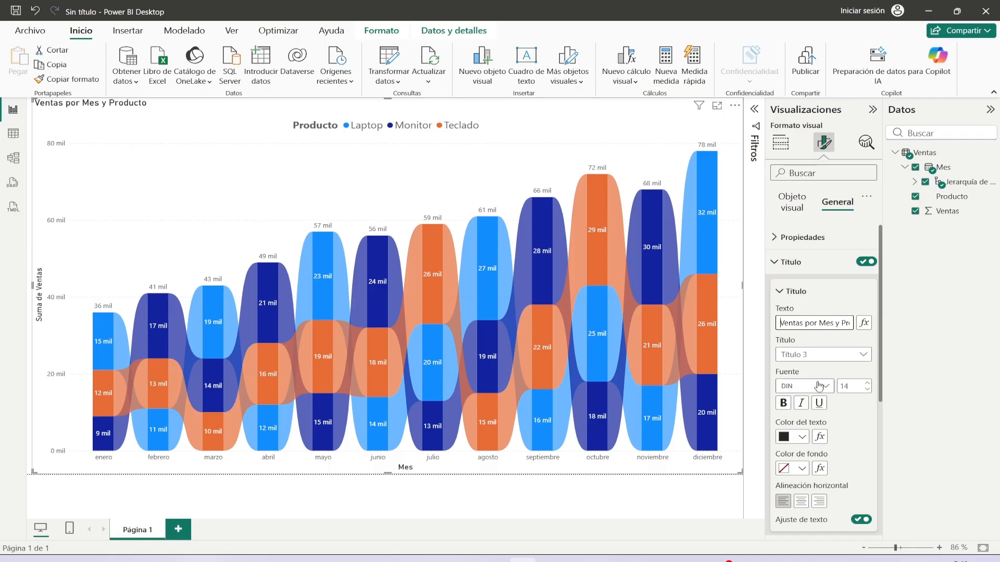
Centre the chart title horizontally, set its font size to 20, and collapse the title settings.
{"action": "scroll", "coordinate": [819, 386], "scroll_direction": "down", "scroll_amount": 1}
{"action": "left_click", "coordinate": [801, 441]}
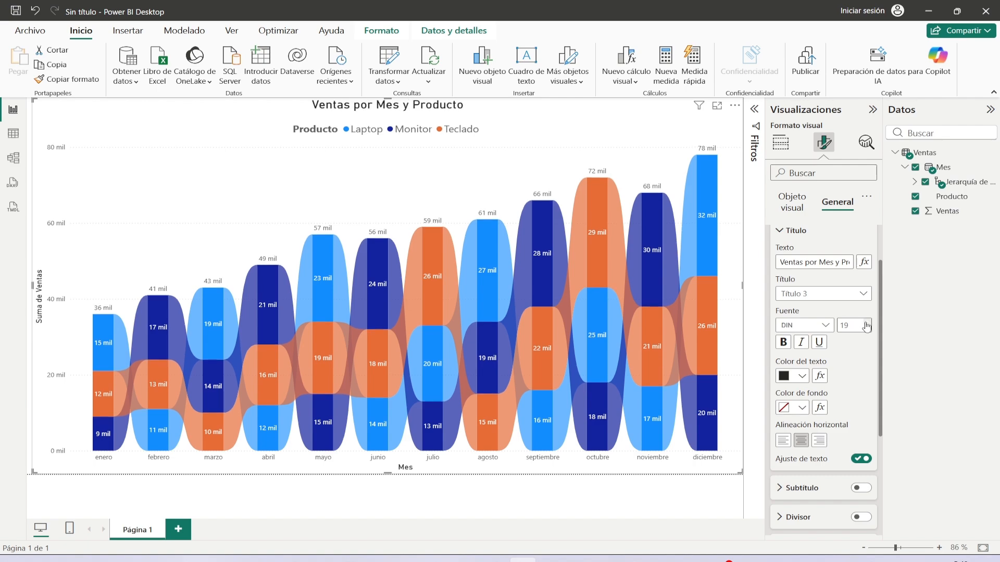
{"action": "scroll", "coordinate": [844, 411], "scroll_direction": "down", "scroll_amount": 3}
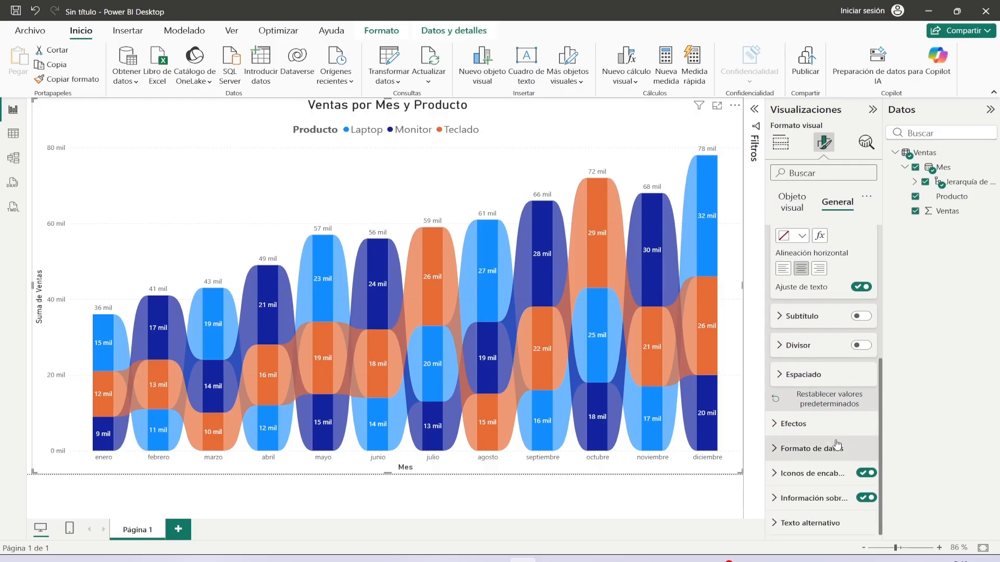
{"action": "scroll", "coordinate": [833, 396], "scroll_direction": "up", "scroll_amount": 5}
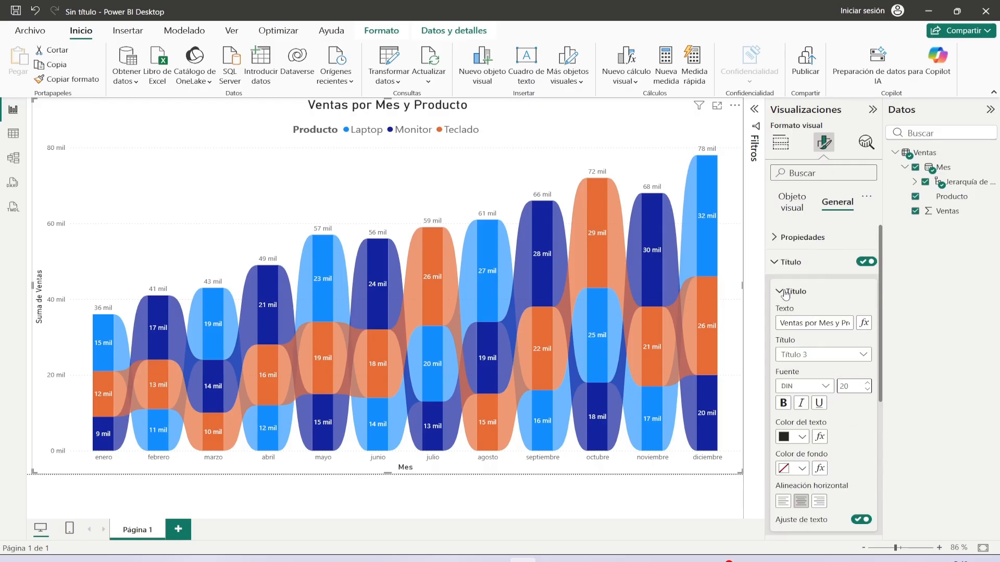
{"action": "left_click", "coordinate": [785, 291]}
{"action": "left_click", "coordinate": [784, 262]}
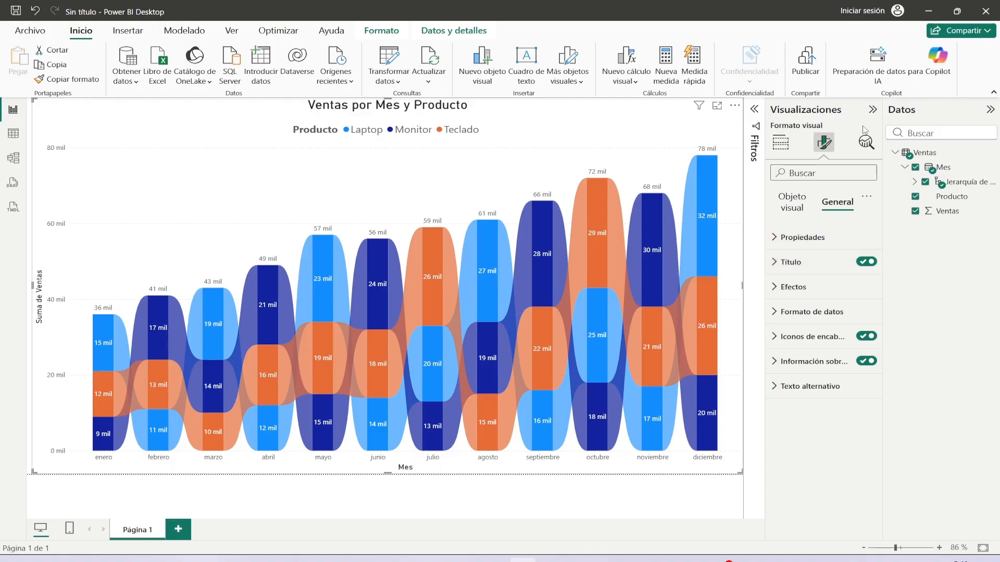
Display the ribbon chart in focus mode with the Visualizaciones and Datos panes collapsed.
{"action": "left_click", "coordinate": [874, 108]}
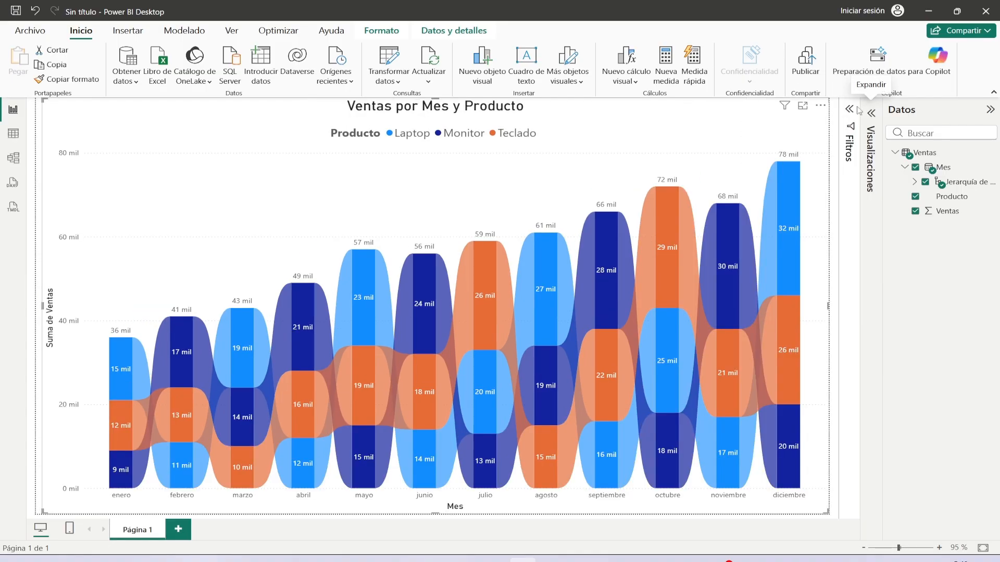
{"action": "left_click", "coordinate": [803, 107]}
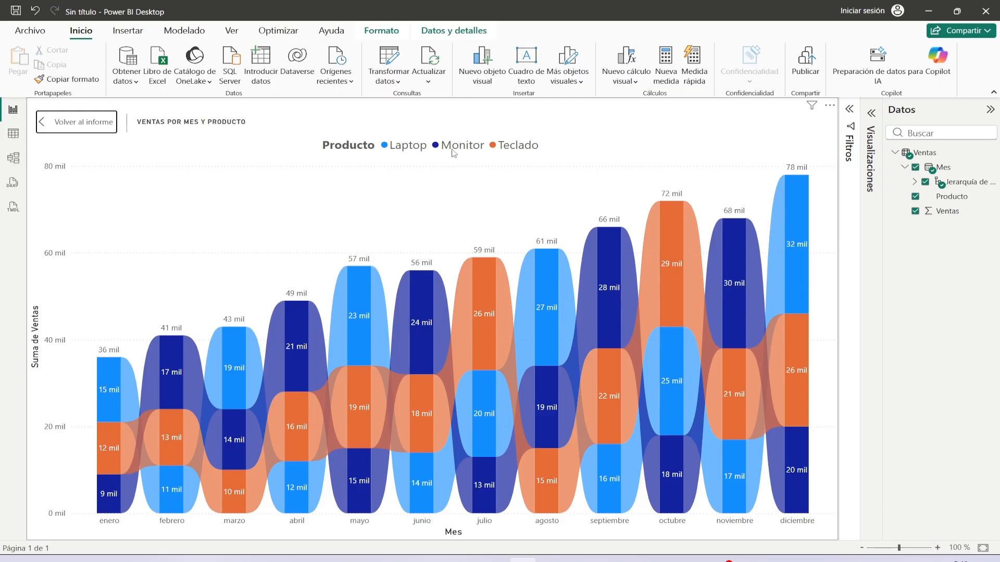
{"action": "left_click", "coordinate": [990, 109]}
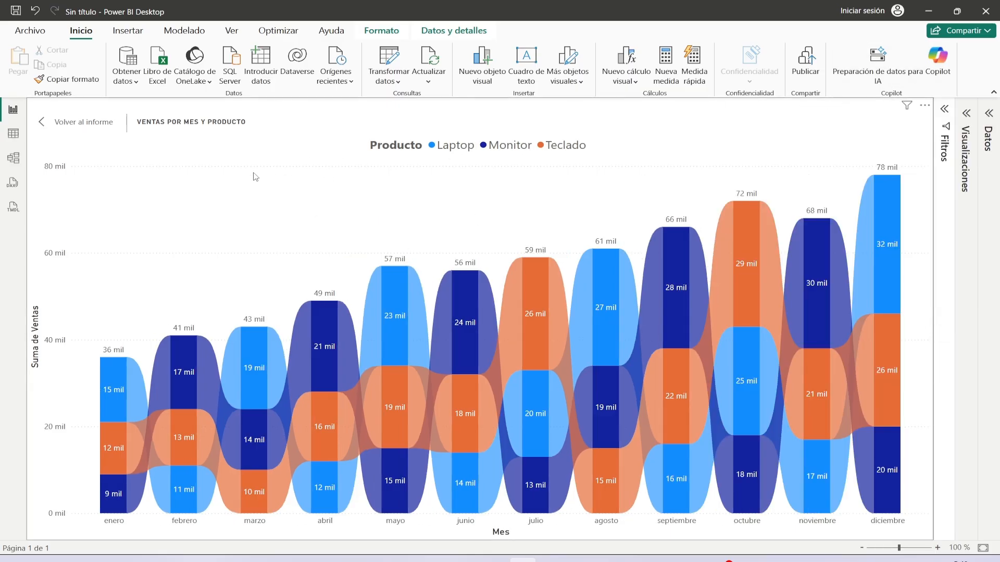